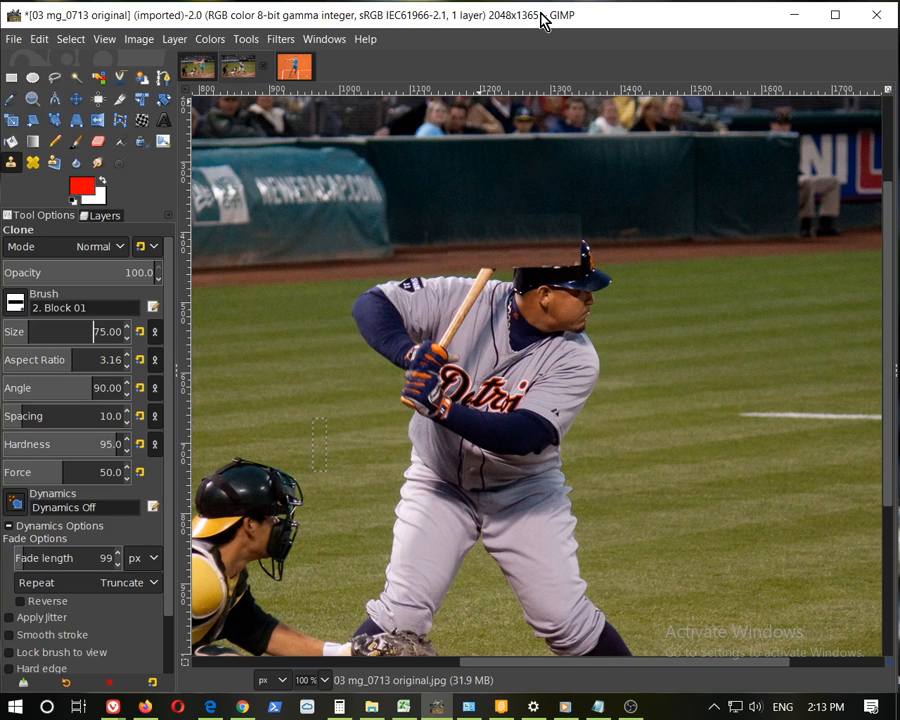
# Switch between the open images and zoom in and out on the Nadal photo to compare them
pyautogui.scroll(-1, 595, 209)
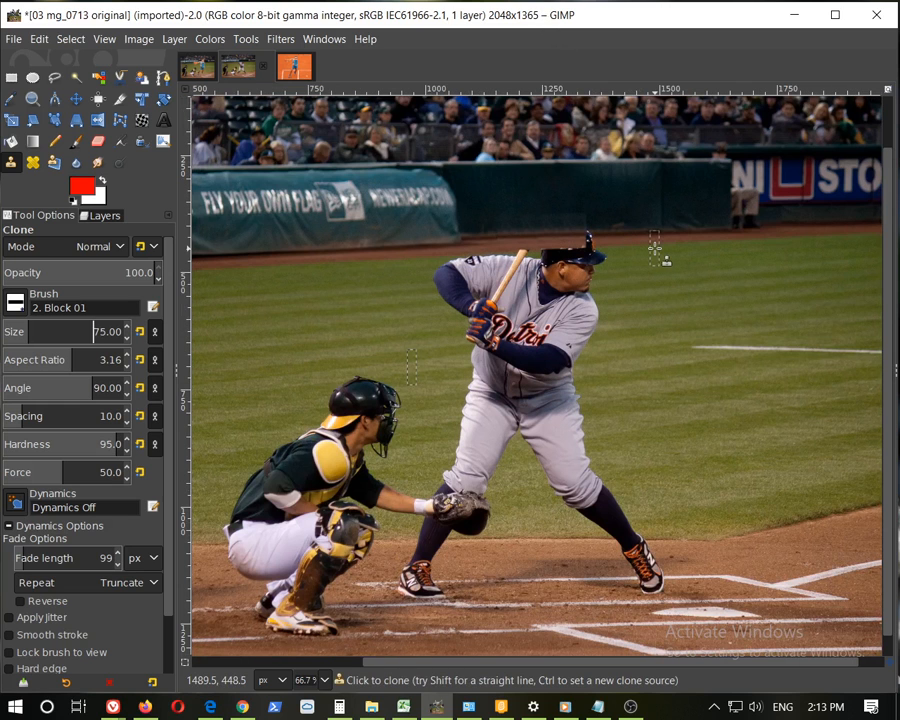
pyautogui.click(295, 66)
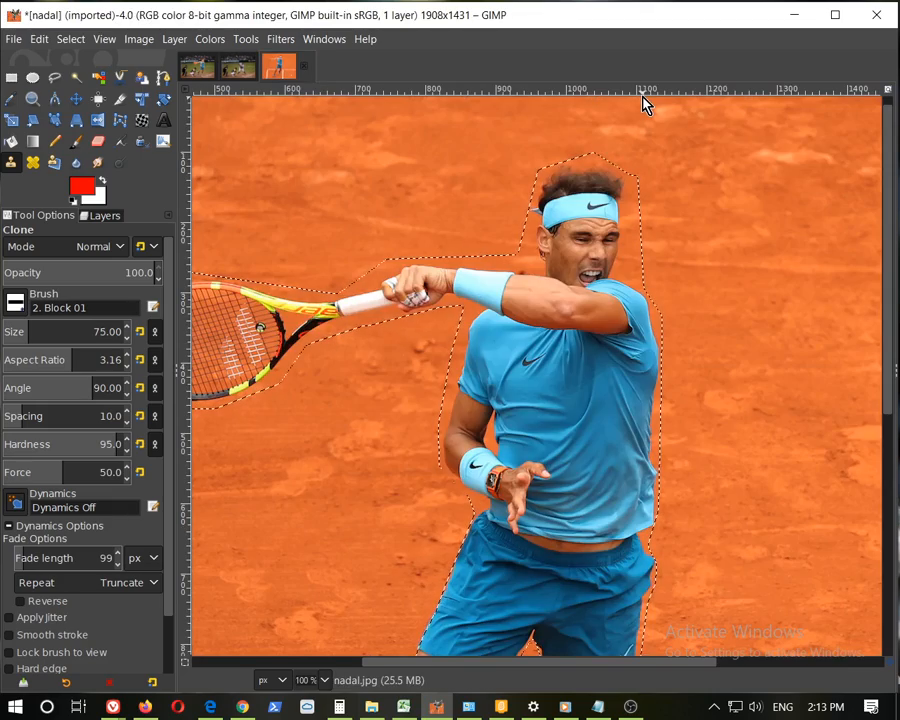
pyautogui.scroll(-5, 660, 280)
pyautogui.scroll(5, 678, 298)
pyautogui.scroll(-4, 678, 298)
pyautogui.scroll(4, 678, 298)
pyautogui.scroll(-4, 680, 300)
pyautogui.scroll(4, 682, 302)
pyautogui.scroll(-4, 677, 297)
pyautogui.scroll(4, 679, 299)
pyautogui.scroll(-4, 677, 297)
pyautogui.scroll(4, 683, 302)
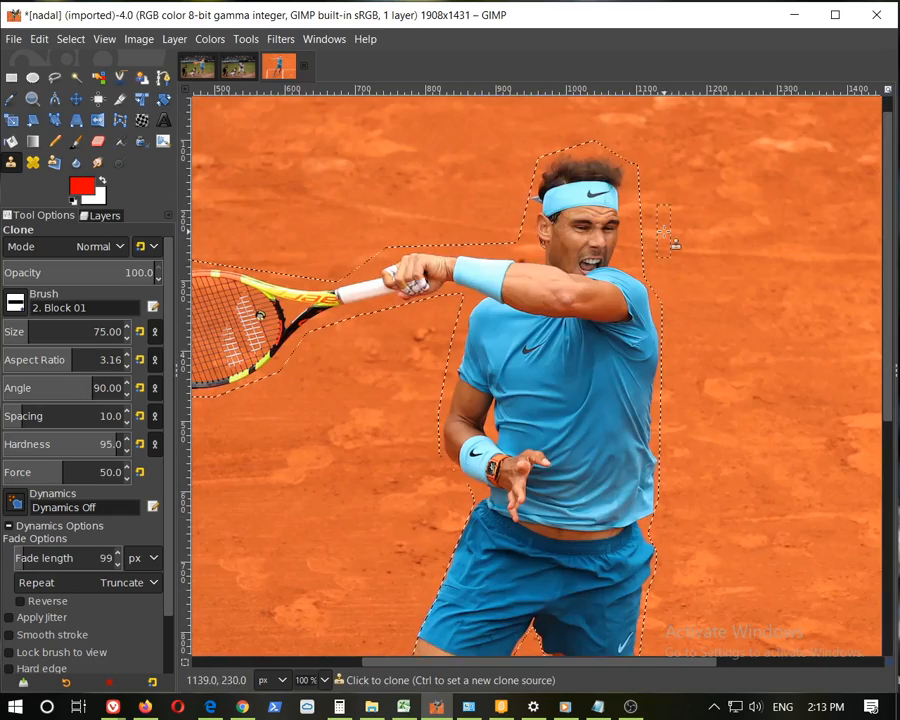
pyautogui.scroll(-4, 670, 238)
pyautogui.scroll(4, 666, 234)
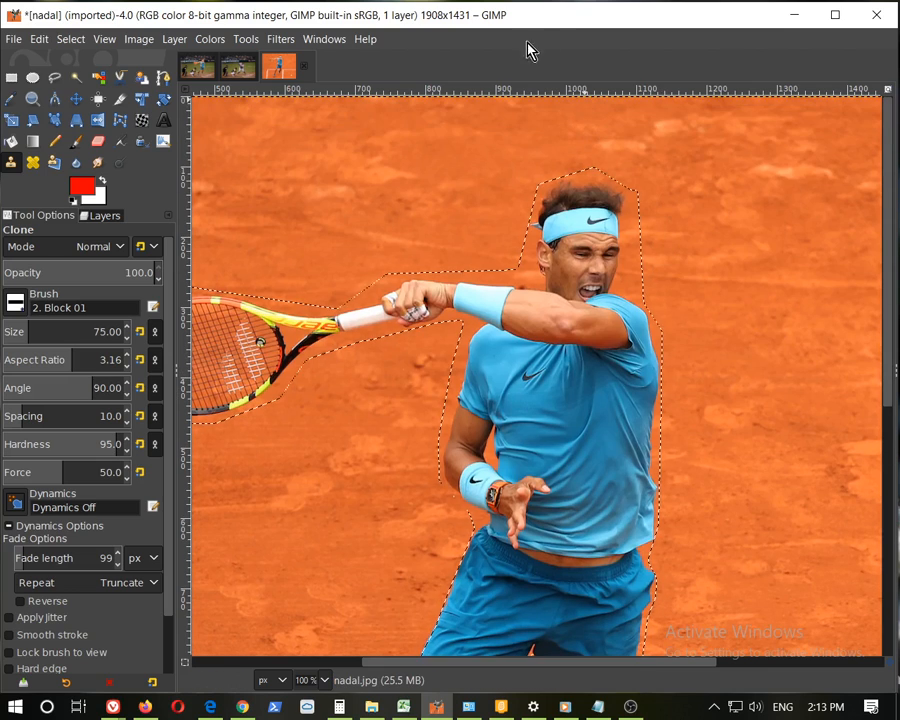
pyautogui.click(241, 76)
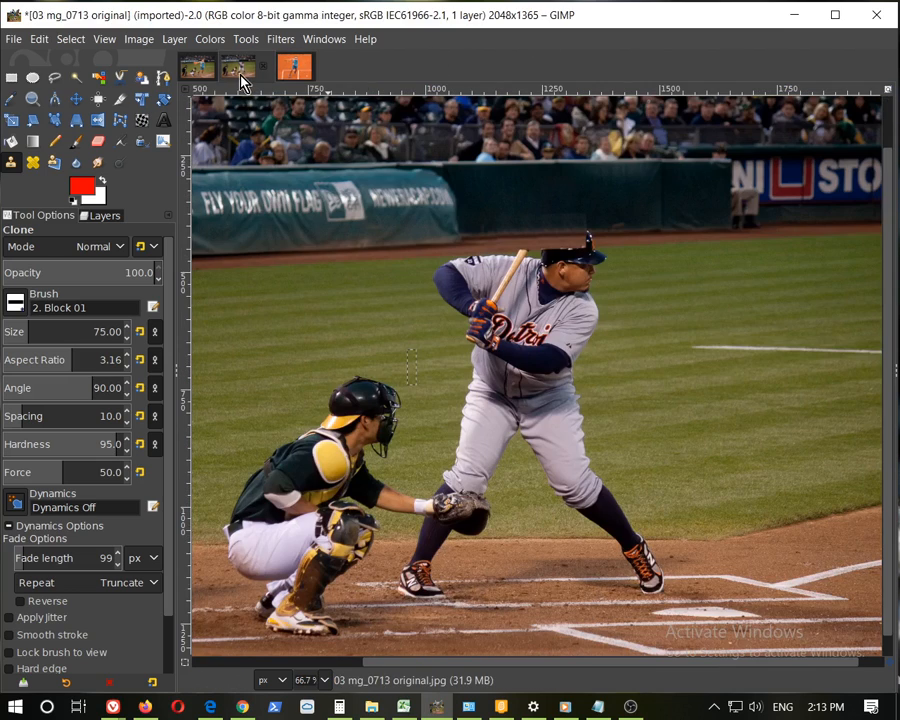
# Open the composited baseball image and zoom in on the pasted player's feet and the catcher's glove to inspect the edges
pyautogui.click(200, 74)
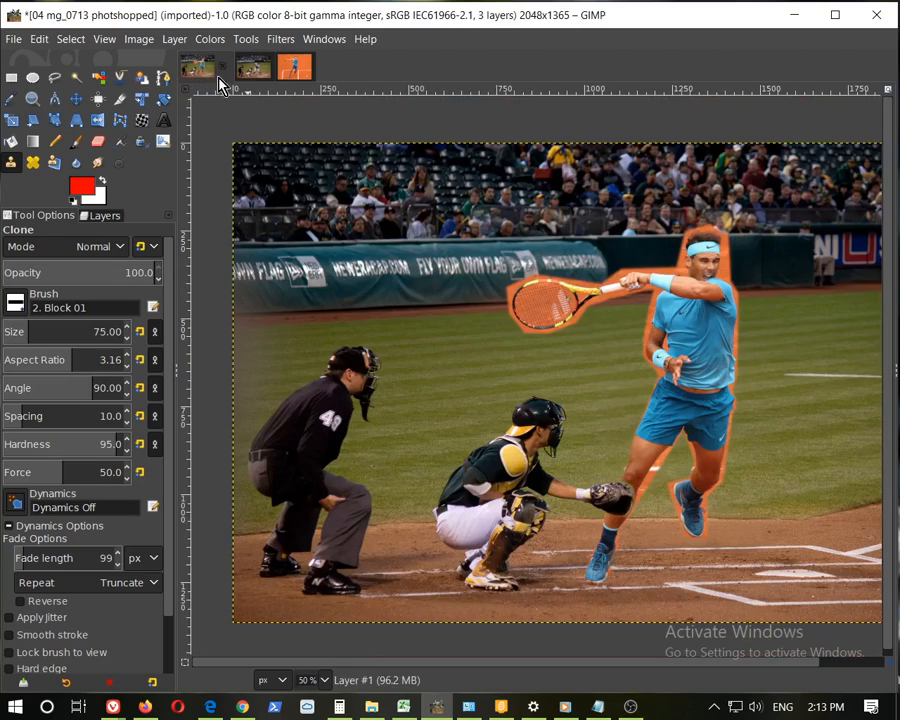
pyautogui.scroll(3, 755, 532)
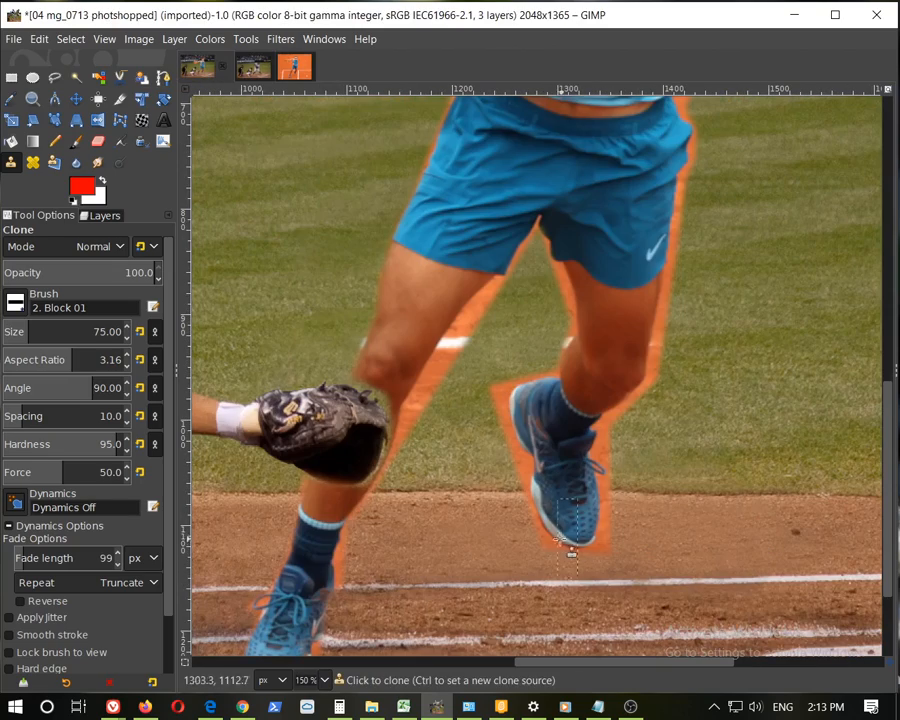
pyautogui.moveTo(580, 662); pyautogui.dragTo(572, 662)
pyautogui.scroll(3, 659, 375)
pyautogui.scroll(-4, 659, 375)
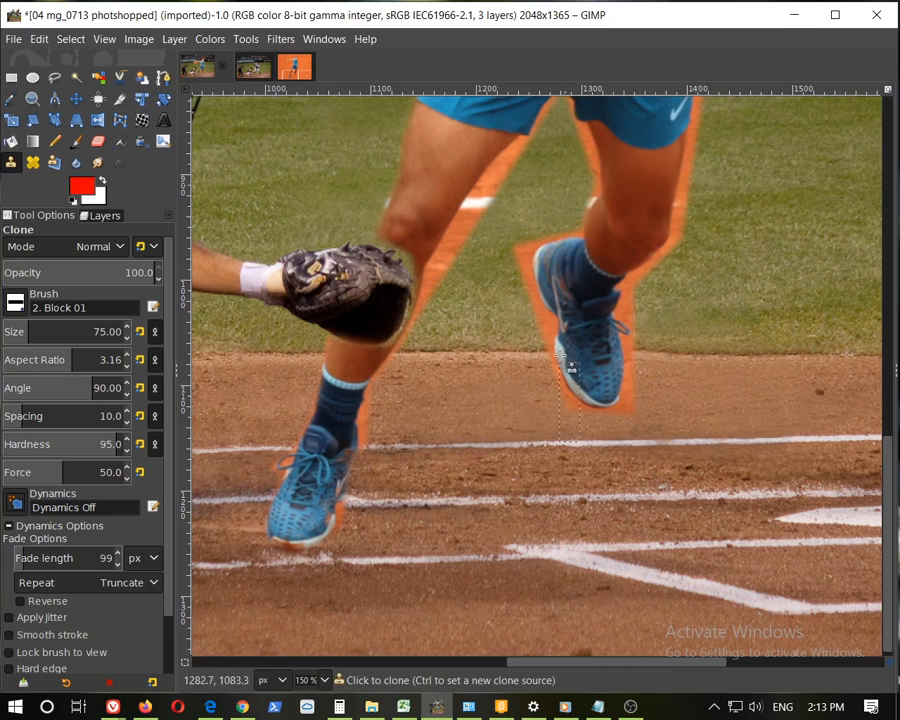
pyautogui.scroll(3, 474, 238)
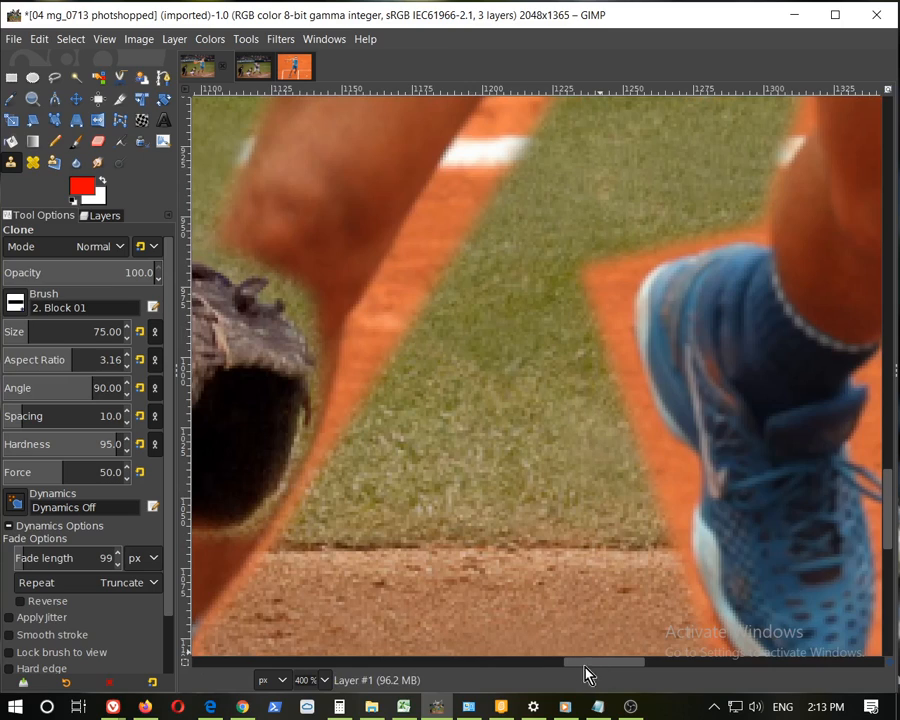
pyautogui.moveTo(624, 664); pyautogui.dragTo(553, 660)
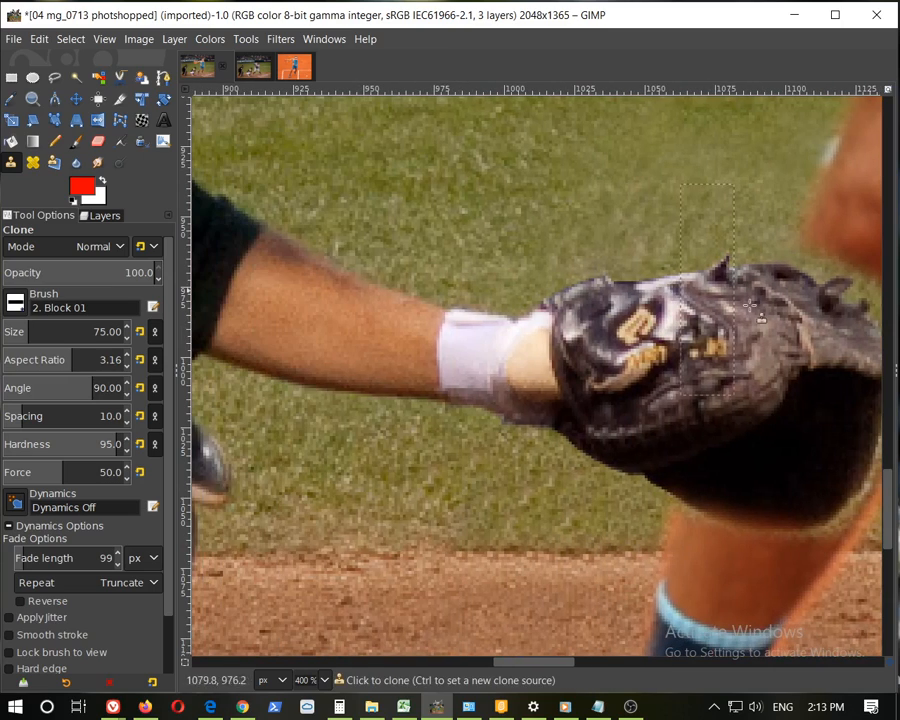
pyautogui.scroll(-3, 665, 348)
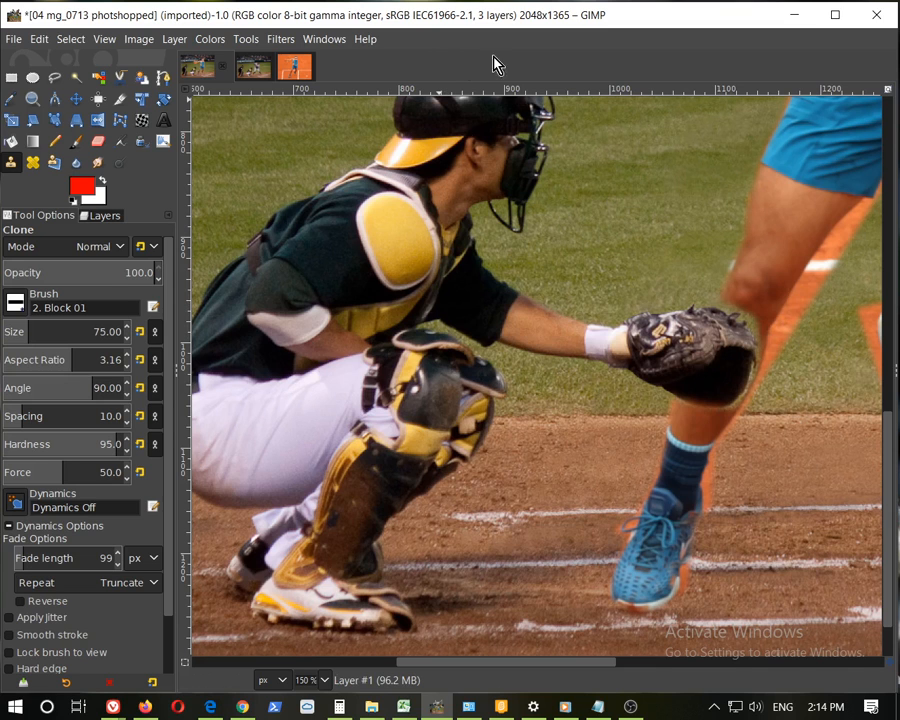
pyautogui.scroll(-3, 686, 302)
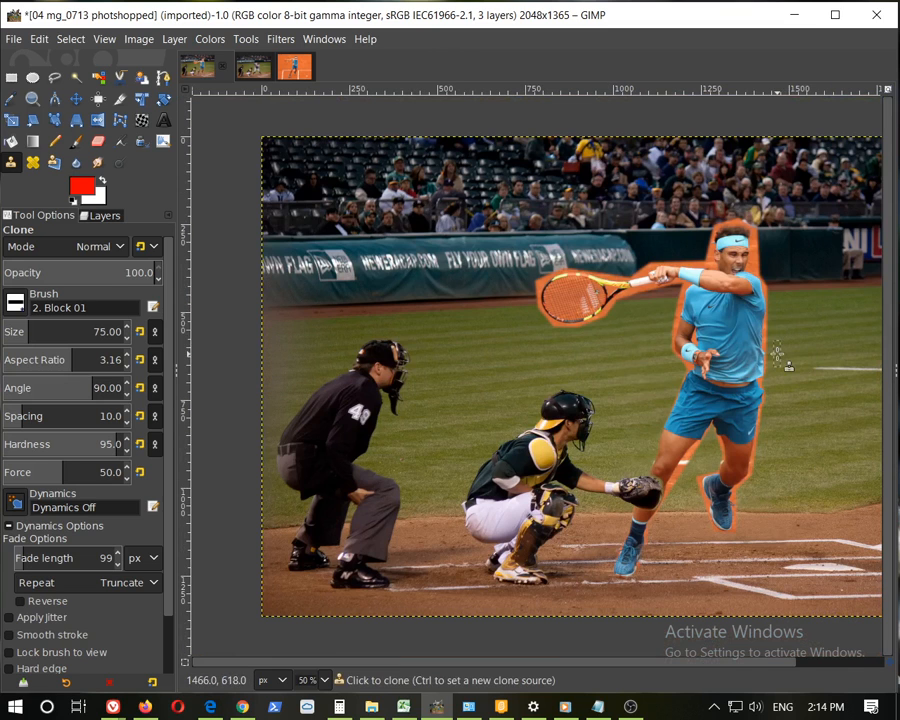
pyautogui.moveTo(612, 663); pyautogui.dragTo(636, 665)
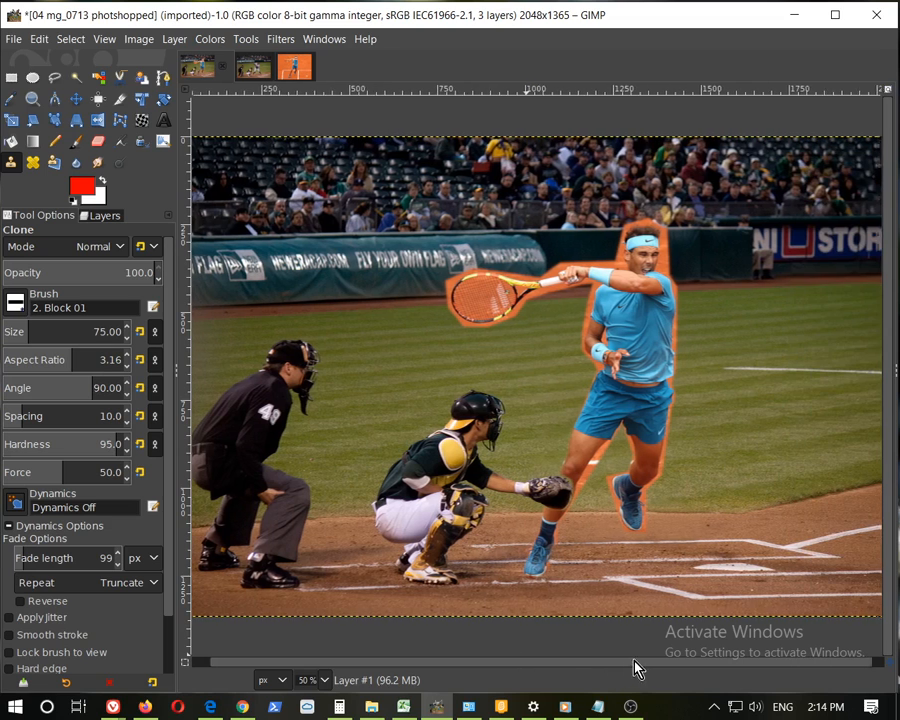
# Switch to the original baseball photo and inspect the batter's head, body and shoes at several zoom levels
pyautogui.click(251, 70)
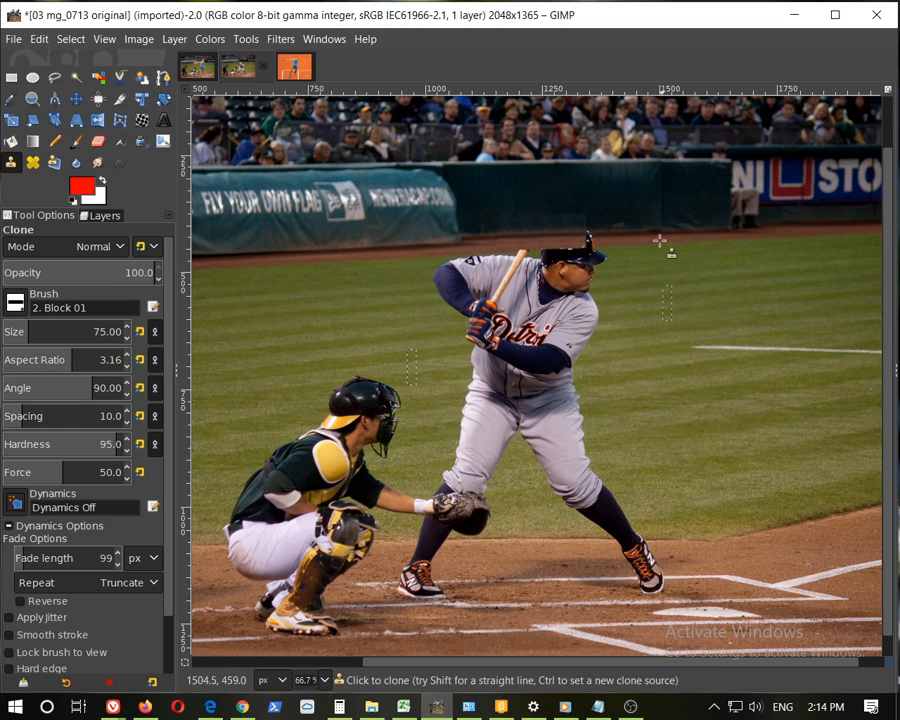
pyautogui.scroll(3, 589, 277)
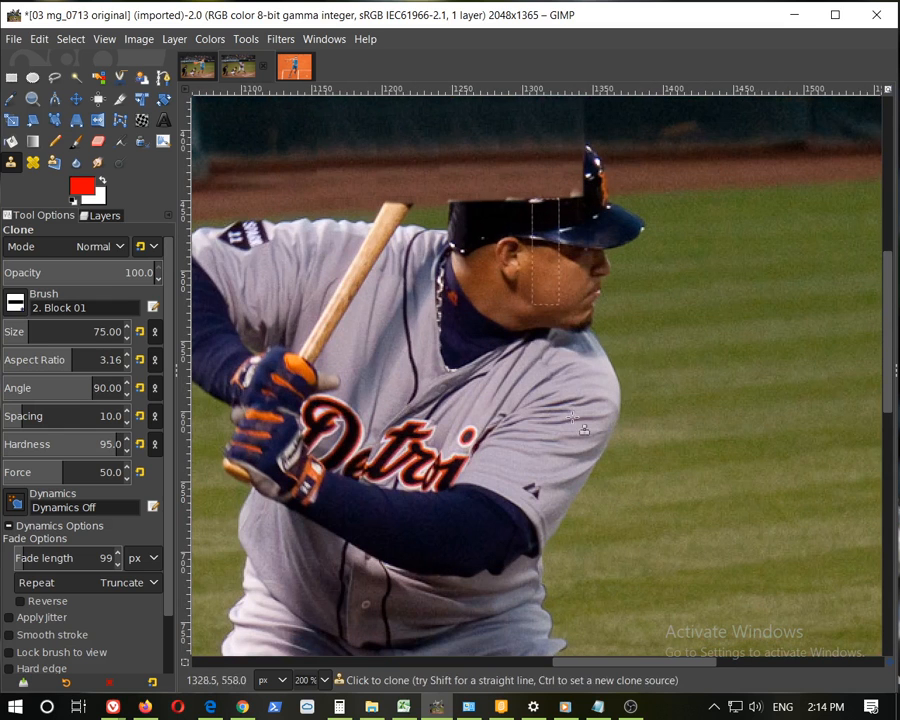
pyautogui.moveTo(636, 662); pyautogui.dragTo(598, 662)
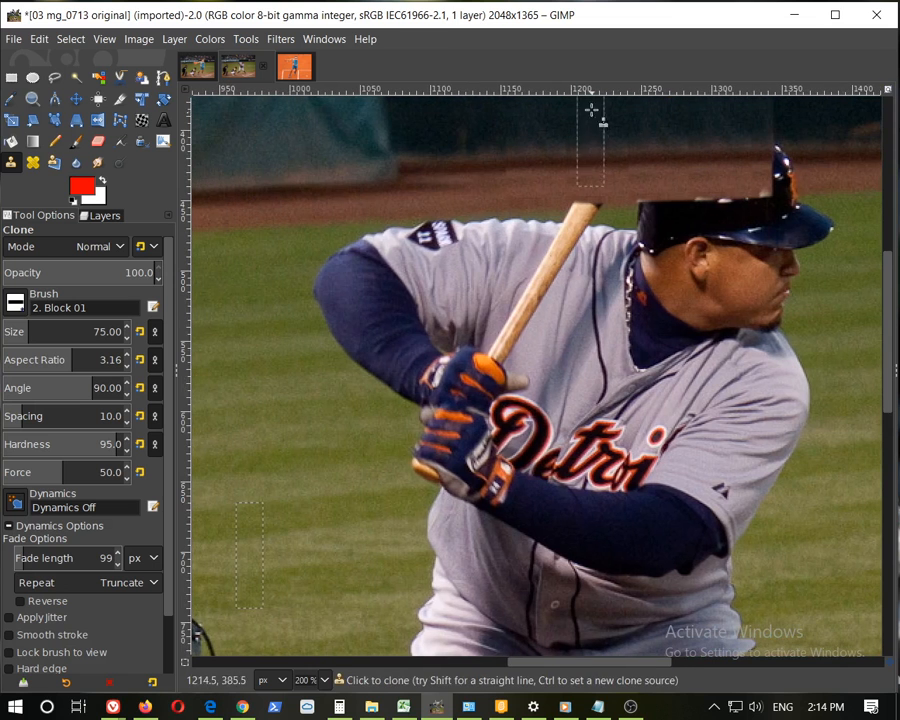
pyautogui.scroll(1, 552, 184)
pyautogui.scroll(3, 554, 204)
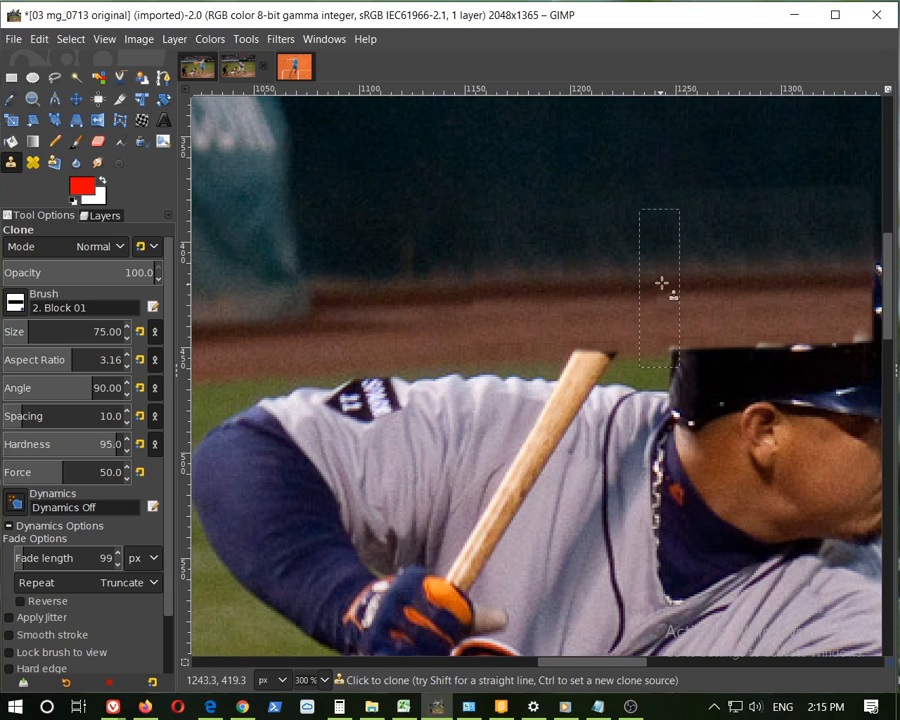
pyautogui.scroll(-4, 664, 285)
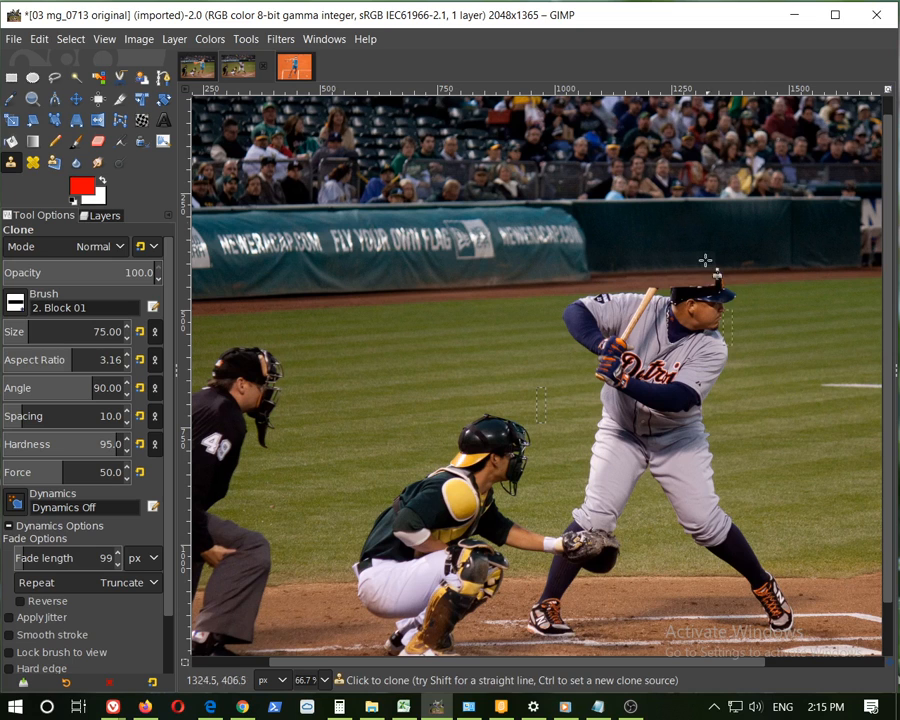
pyautogui.keyDown('ctrl'); pyautogui.scroll(1, 700, 350); pyautogui.keyUp('ctrl')
pyautogui.keyDown('ctrl'); pyautogui.scroll(1, 652, 237); pyautogui.keyUp('ctrl')
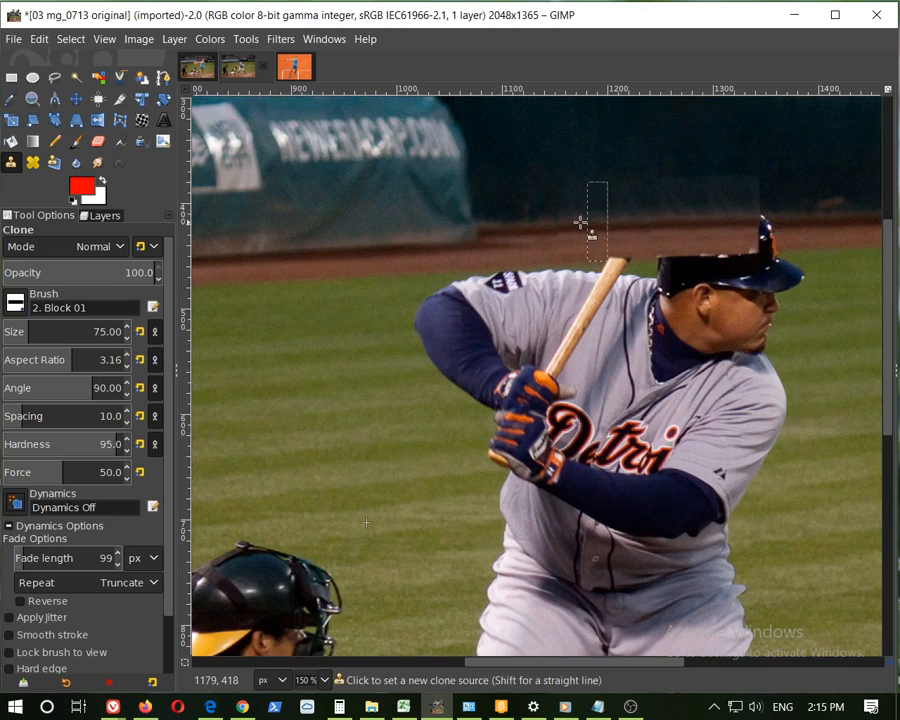
pyautogui.keyDown('ctrl'); pyautogui.scroll(-2, 810, 394); pyautogui.keyUp('ctrl')
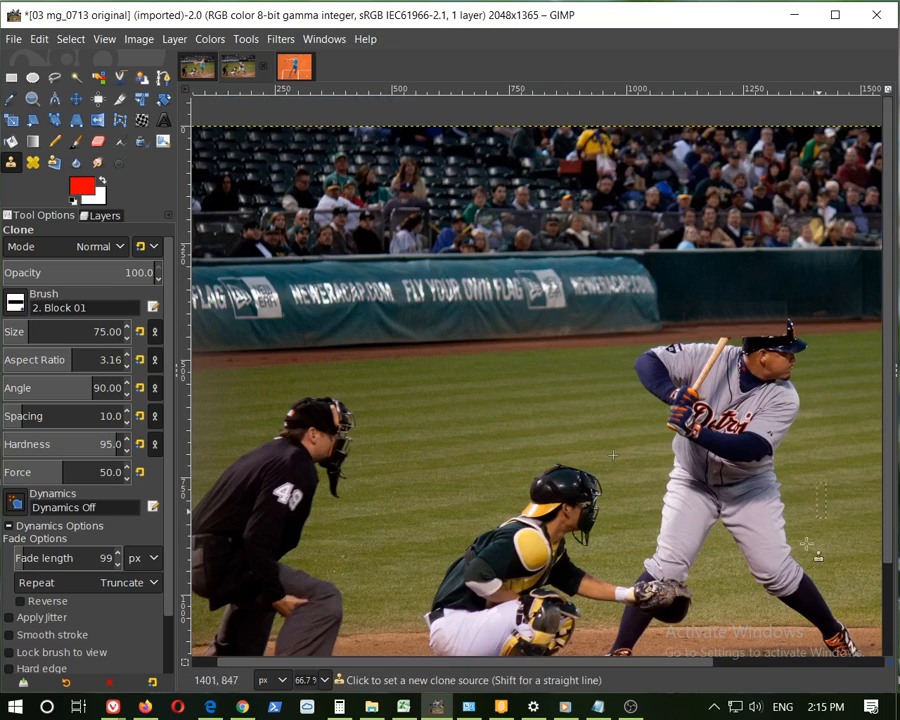
pyautogui.moveTo(683, 667); pyautogui.dragTo(696, 664)
pyautogui.scroll(-2, 784, 540)
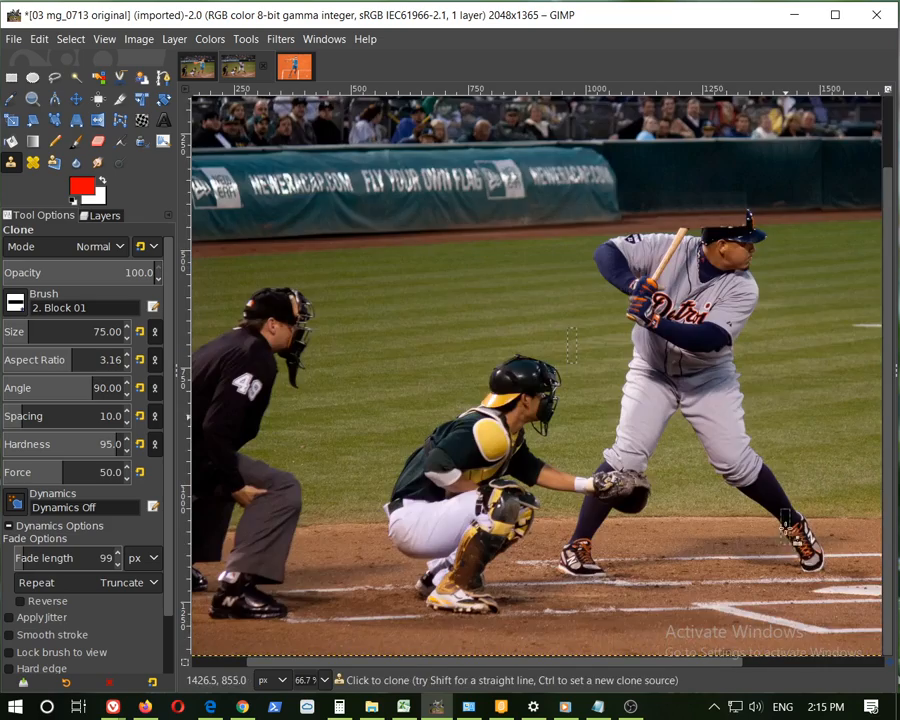
pyautogui.keyDown('ctrl'); pyautogui.scroll(4, 783, 597); pyautogui.keyUp('ctrl')
pyautogui.keyDown('ctrl'); pyautogui.scroll(-1, 655, 378); pyautogui.keyUp('ctrl')
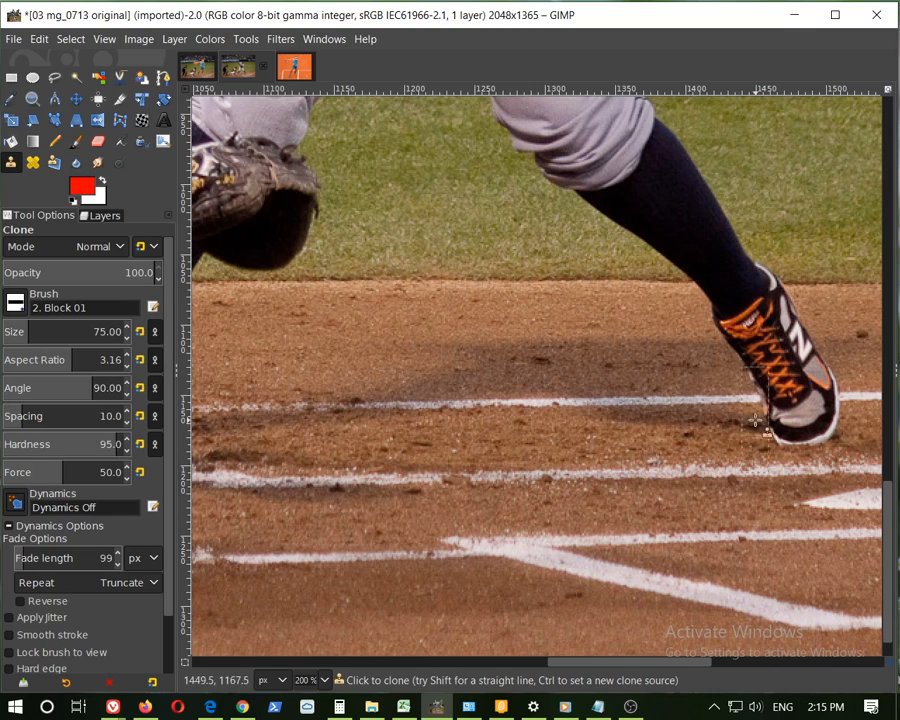
pyautogui.moveTo(610, 662); pyautogui.dragTo(540, 662)
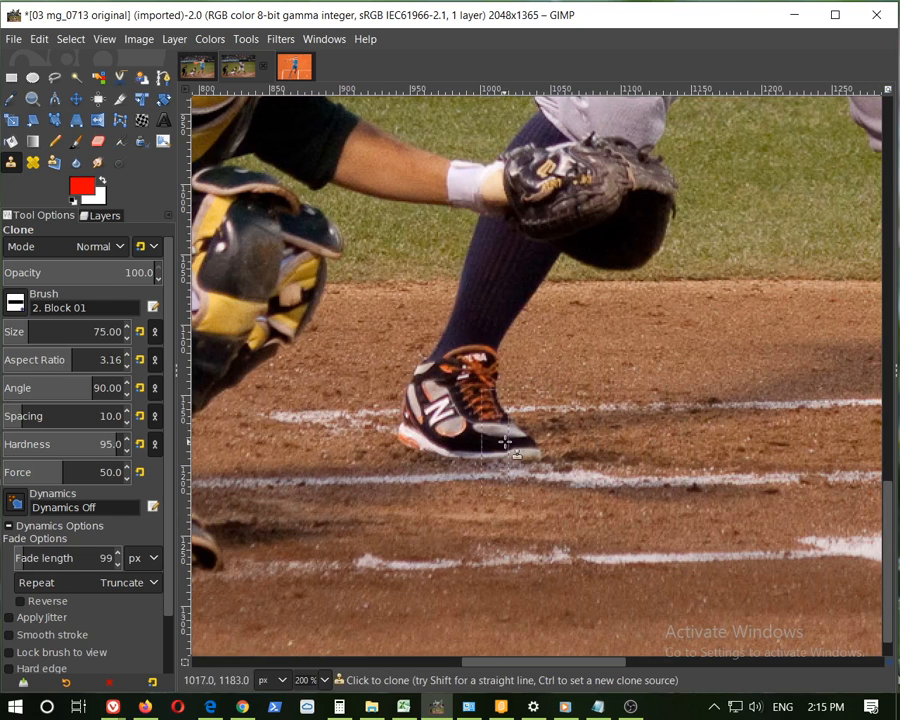
pyautogui.moveTo(607, 662); pyautogui.dragTo(715, 660)
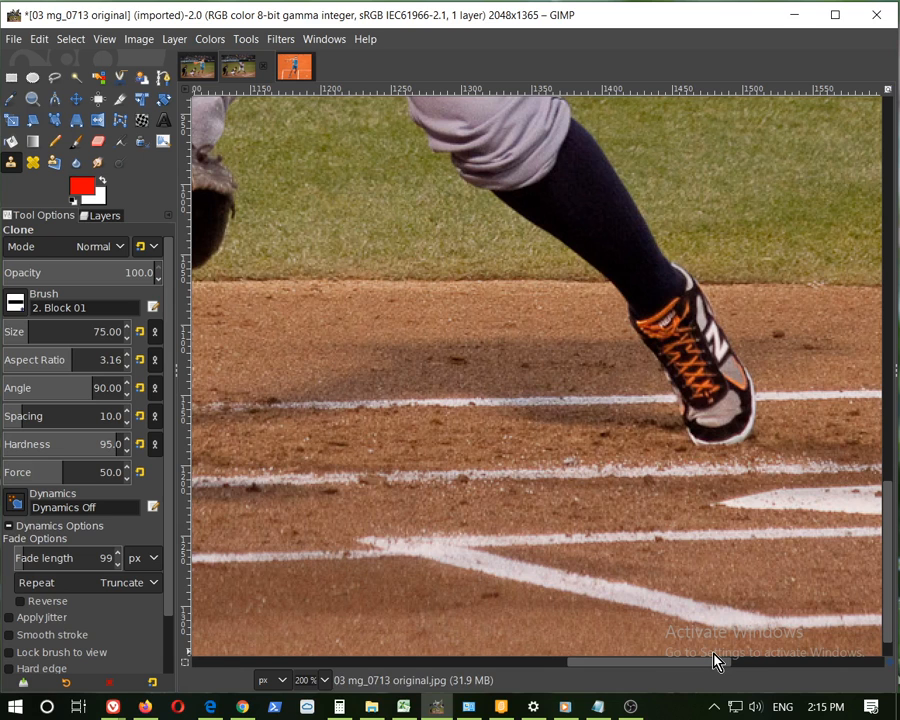
# In the composited image, hide both pasted player layers so only the background photo shows
pyautogui.click(281, 66)
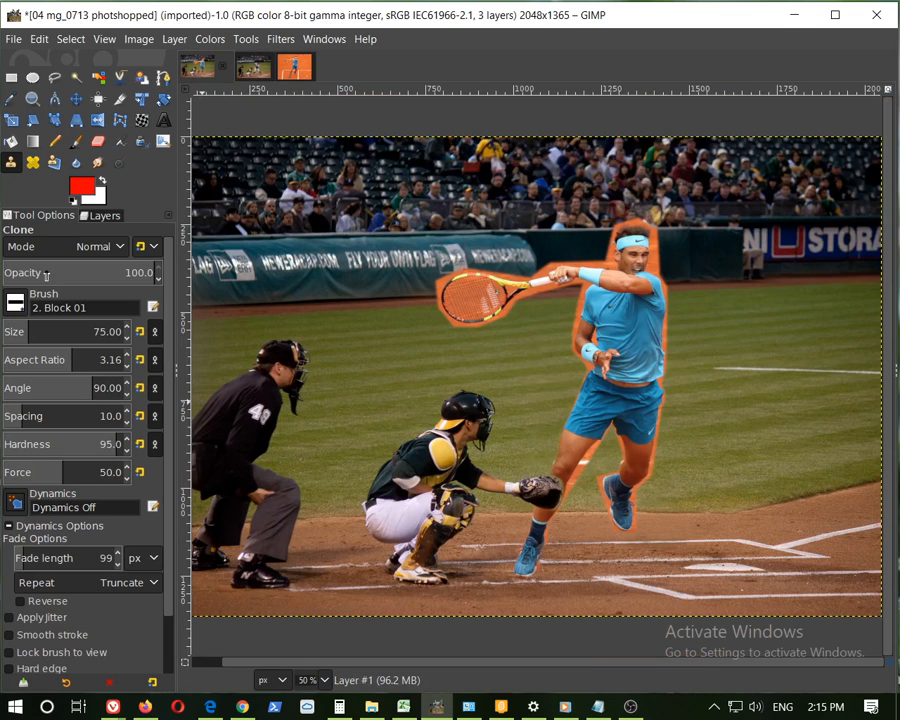
pyautogui.click(104, 215)
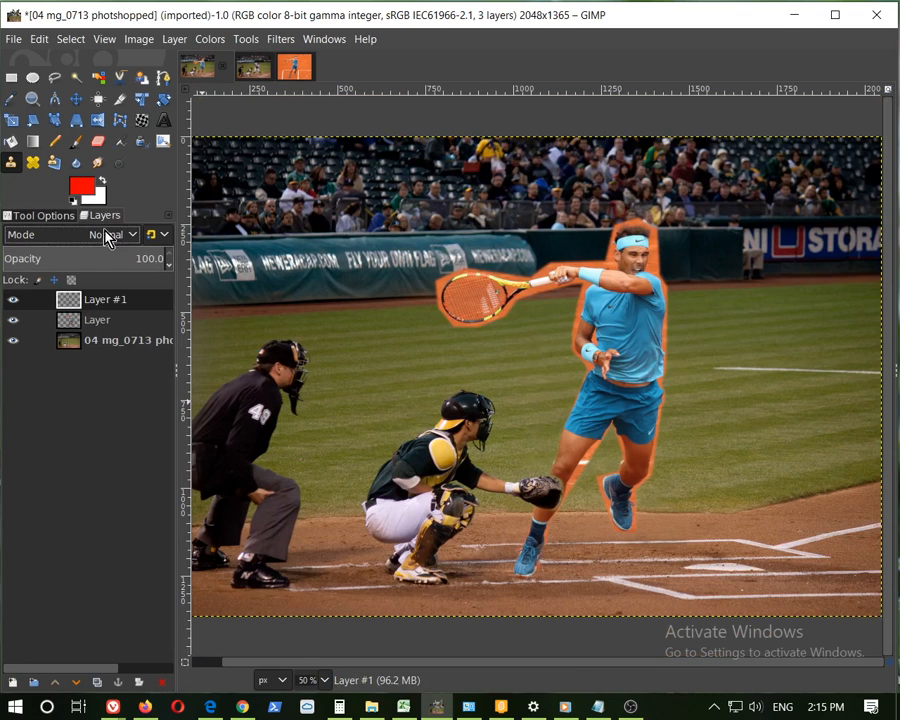
pyautogui.click(12, 322)
pyautogui.click(13, 299)
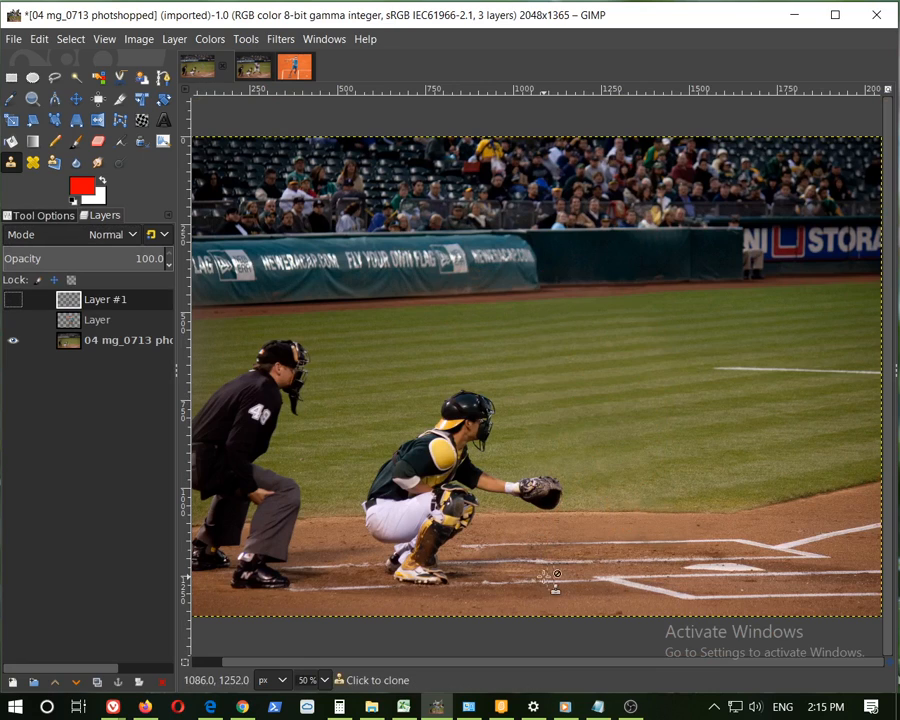
# Switch from the composited image to the original baseball photo and bring the batter into view
pyautogui.press('1')
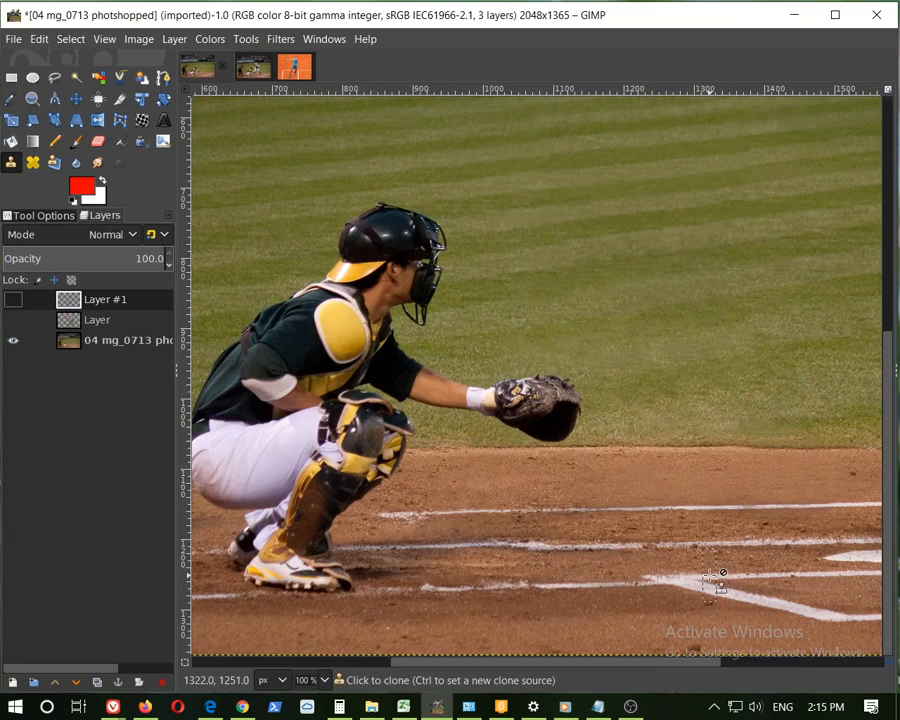
pyautogui.scroll(-2, 710, 574)
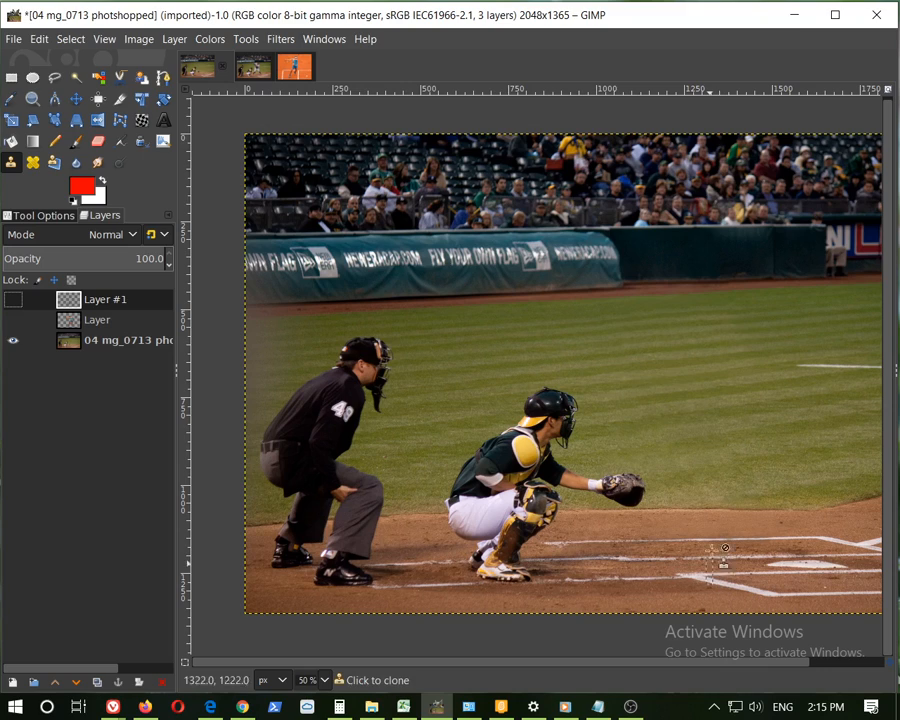
pyautogui.click(257, 77)
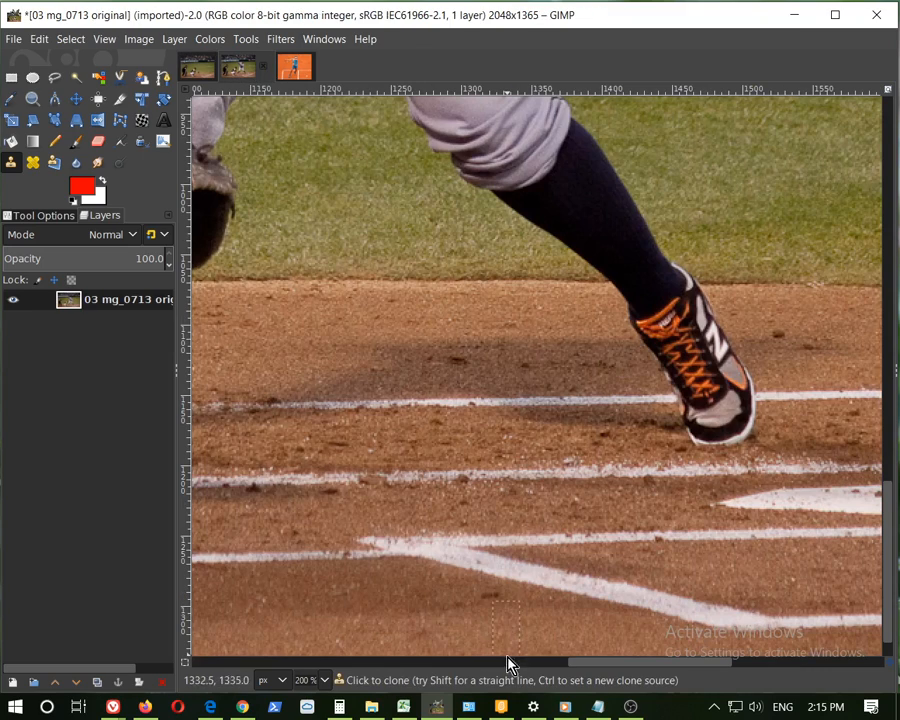
pyautogui.scroll(10, 663, 418)
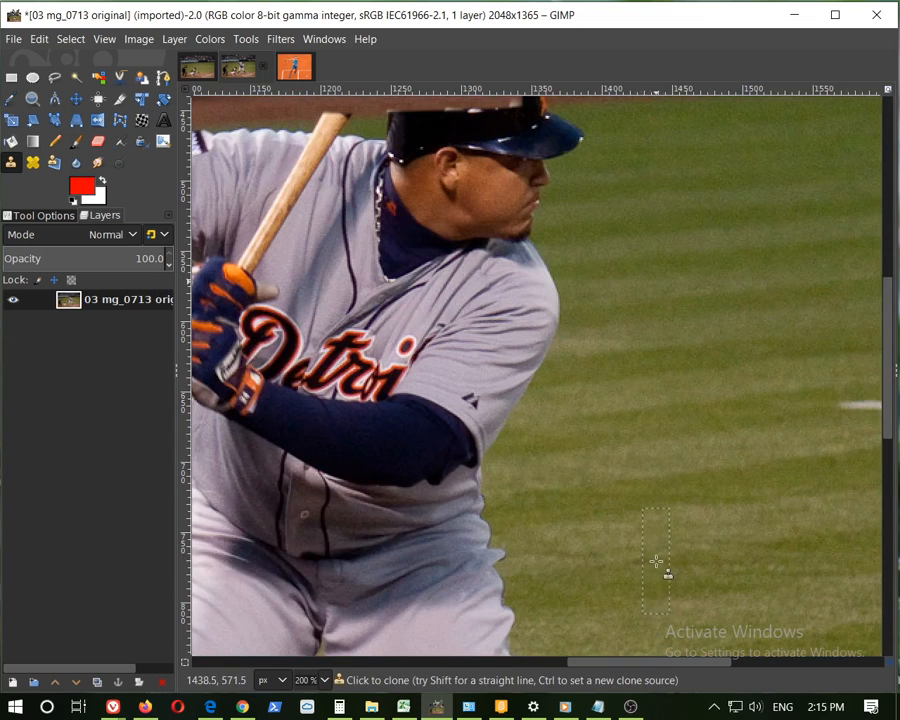
pyautogui.moveTo(644, 664); pyautogui.dragTo(588, 668)
pyautogui.scroll(-2, 770, 404)
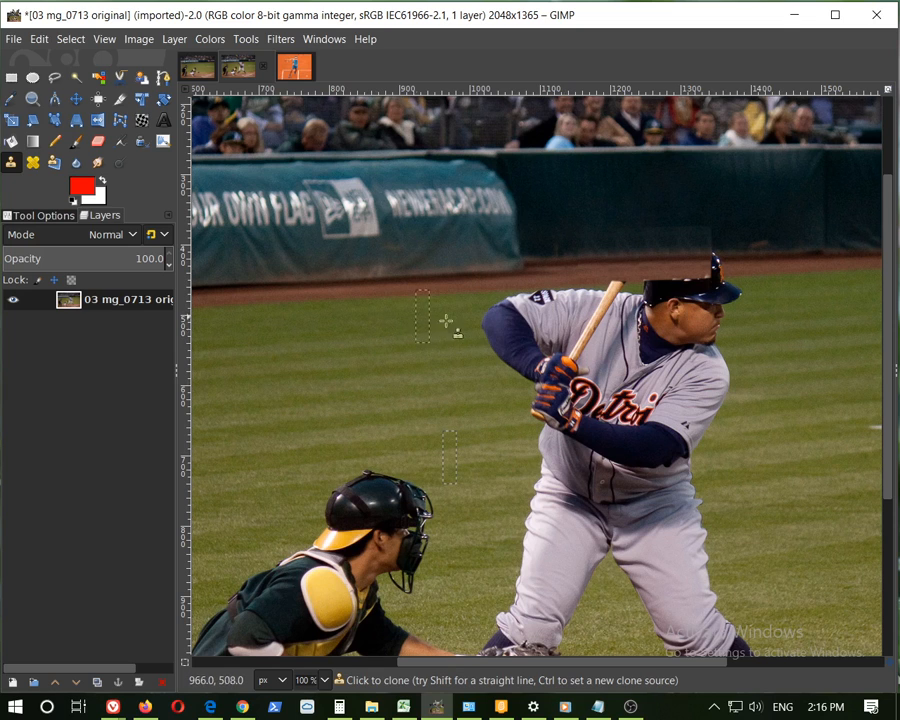
# Set a clone source in the outfield grass and clone grass over the batter's head, torso and upper legs
pyautogui.press('ctrl')
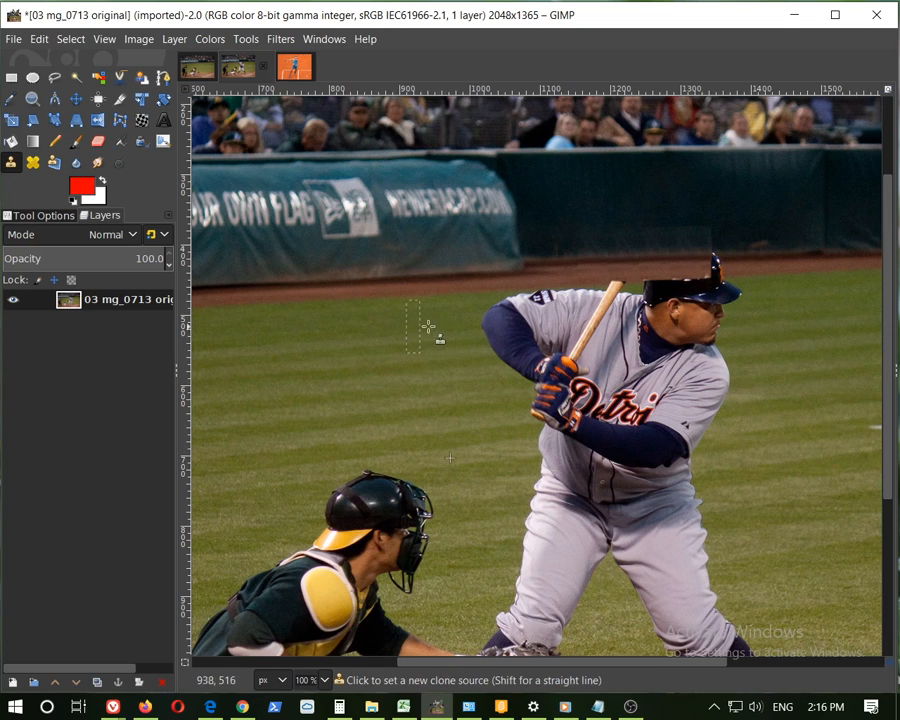
pyautogui.keyDown('ctrl'); pyautogui.click(389, 336); pyautogui.keyUp('ctrl')
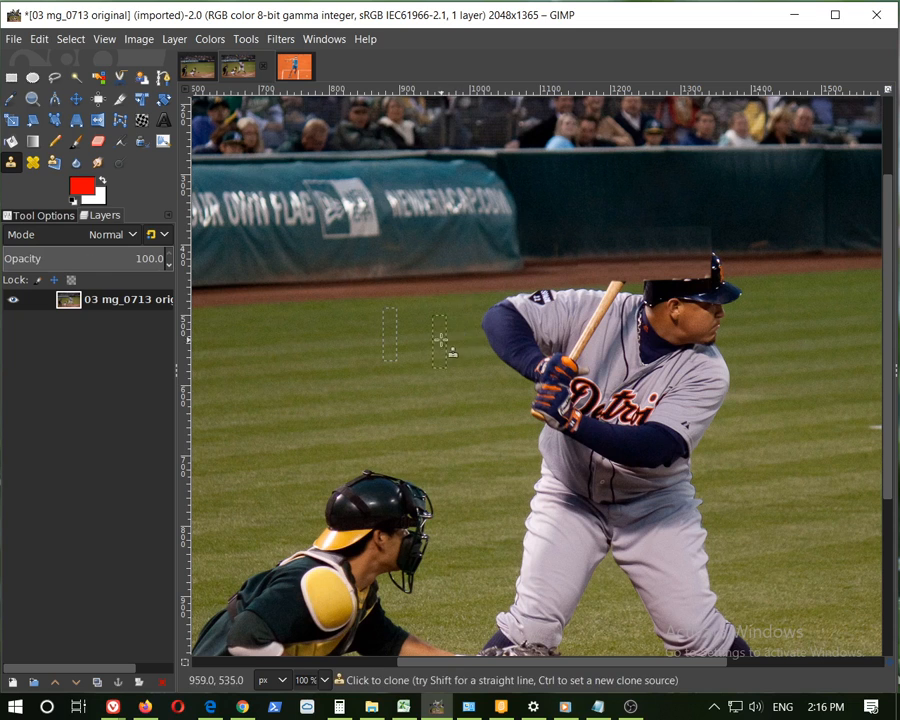
pyautogui.moveTo(476, 321)
pyautogui.mouseDown()
pyautogui.moveTo(588, 320)
pyautogui.moveTo(755, 282)
pyautogui.moveTo(624, 322)
pyautogui.moveTo(873, 304)
pyautogui.moveTo(657, 348)
pyautogui.moveTo(837, 342)
pyautogui.moveTo(733, 342)
pyautogui.moveTo(828, 330)
pyautogui.moveTo(761, 357)
pyautogui.moveTo(835, 358)
pyautogui.mouseUp()
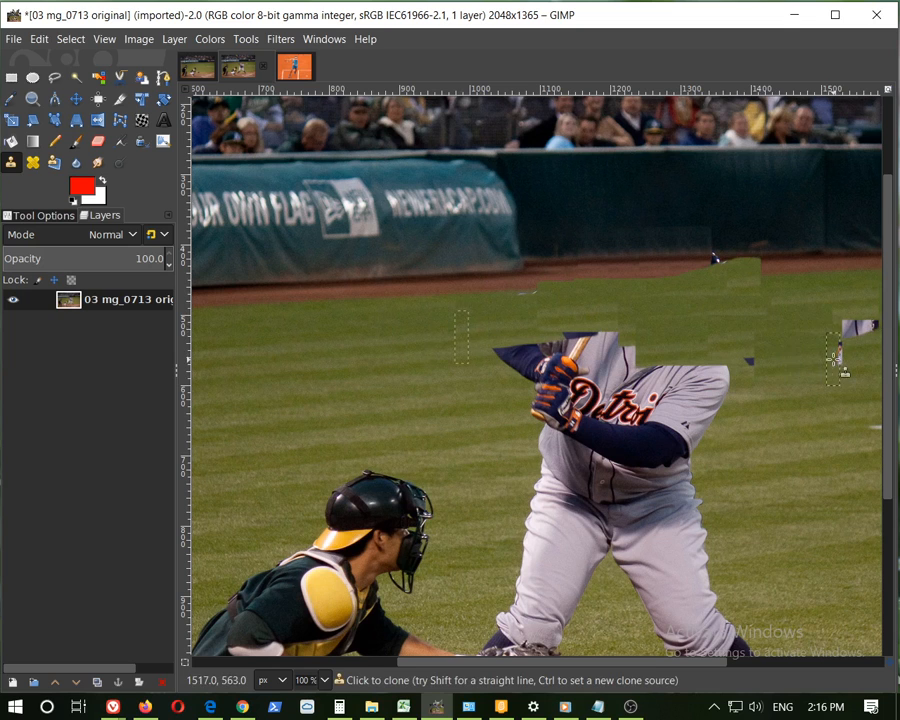
pyautogui.moveTo(733, 297)
pyautogui.mouseDown()
pyautogui.moveTo(823, 298)
pyautogui.moveTo(823, 323)
pyautogui.moveTo(865, 332)
pyautogui.moveTo(758, 413)
pyautogui.mouseUp()
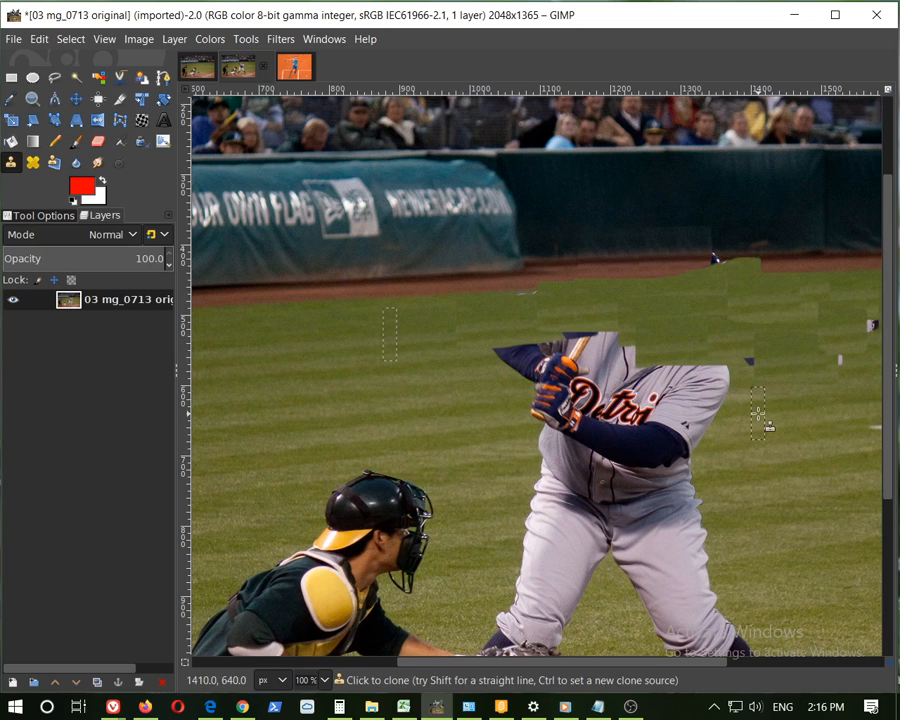
pyautogui.moveTo(492, 381)
pyautogui.mouseDown()
pyautogui.moveTo(539, 353)
pyautogui.moveTo(589, 357)
pyautogui.moveTo(536, 405)
pyautogui.moveTo(595, 392)
pyautogui.moveTo(512, 422)
pyautogui.moveTo(544, 374)
pyautogui.moveTo(566, 371)
pyautogui.moveTo(482, 366)
pyautogui.moveTo(530, 355)
pyautogui.moveTo(581, 415)
pyautogui.moveTo(554, 445)
pyautogui.moveTo(625, 442)
pyautogui.moveTo(508, 471)
pyautogui.moveTo(597, 463)
pyautogui.moveTo(575, 520)
pyautogui.moveTo(542, 542)
pyautogui.moveTo(627, 517)
pyautogui.moveTo(618, 441)
pyautogui.moveTo(722, 423)
pyautogui.moveTo(589, 381)
pyautogui.moveTo(704, 378)
pyautogui.moveTo(606, 392)
pyautogui.moveTo(684, 399)
pyautogui.moveTo(654, 363)
pyautogui.moveTo(557, 330)
pyautogui.moveTo(671, 336)
pyautogui.moveTo(543, 377)
pyautogui.moveTo(772, 362)
pyautogui.moveTo(641, 390)
pyautogui.moveTo(745, 388)
pyautogui.moveTo(683, 384)
pyautogui.moveTo(759, 374)
pyautogui.moveTo(643, 483)
pyautogui.moveTo(698, 473)
pyautogui.moveTo(558, 483)
pyautogui.moveTo(568, 511)
pyautogui.moveTo(542, 530)
pyautogui.moveTo(592, 530)
pyautogui.moveTo(532, 557)
pyautogui.moveTo(609, 554)
pyautogui.moveTo(613, 483)
pyautogui.moveTo(723, 506)
pyautogui.moveTo(726, 538)
pyautogui.moveTo(677, 552)
pyautogui.moveTo(718, 557)
pyautogui.moveTo(579, 527)
pyautogui.moveTo(716, 529)
pyautogui.moveTo(610, 566)
pyautogui.moveTo(655, 565)
pyautogui.moveTo(552, 566)
pyautogui.mouseUp()
pyautogui.moveTo(505, 496)
pyautogui.mouseDown()
pyautogui.moveTo(543, 451)
pyautogui.moveTo(602, 444)
pyautogui.moveTo(614, 480)
pyautogui.moveTo(574, 510)
pyautogui.moveTo(649, 500)
pyautogui.moveTo(496, 584)
pyautogui.moveTo(540, 590)
pyautogui.mouseUp()
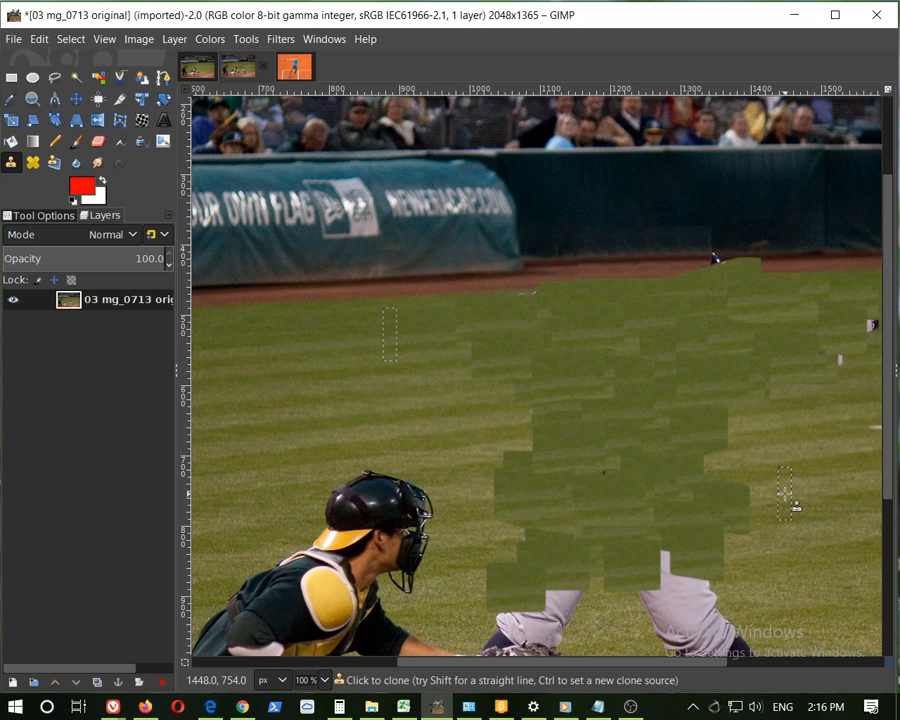
pyautogui.moveTo(574, 468); pyautogui.dragTo(645, 478)
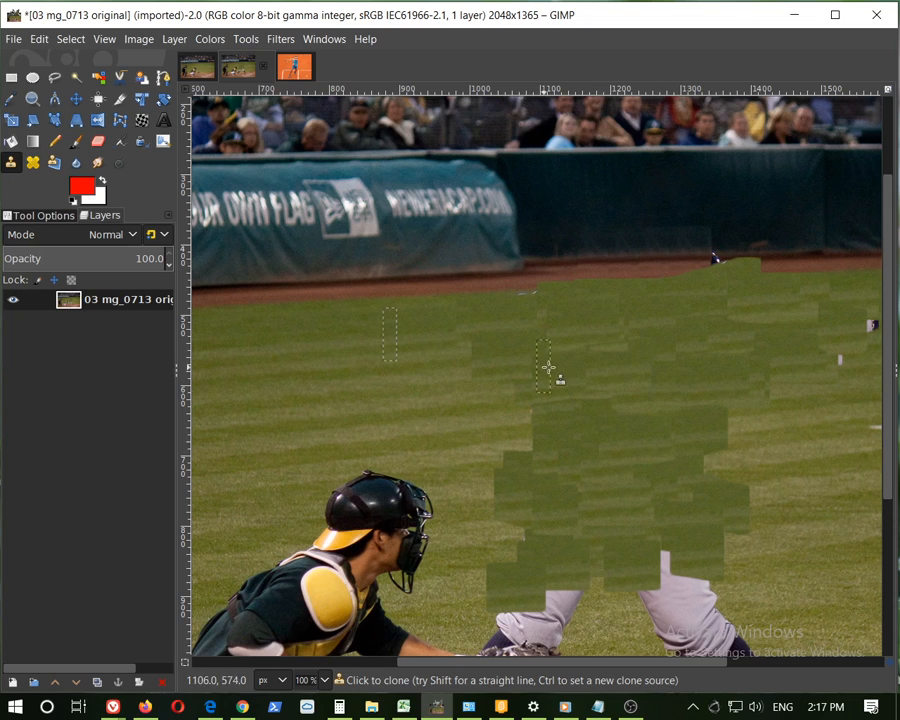
pyautogui.moveTo(548, 368); pyautogui.dragTo(647, 466)
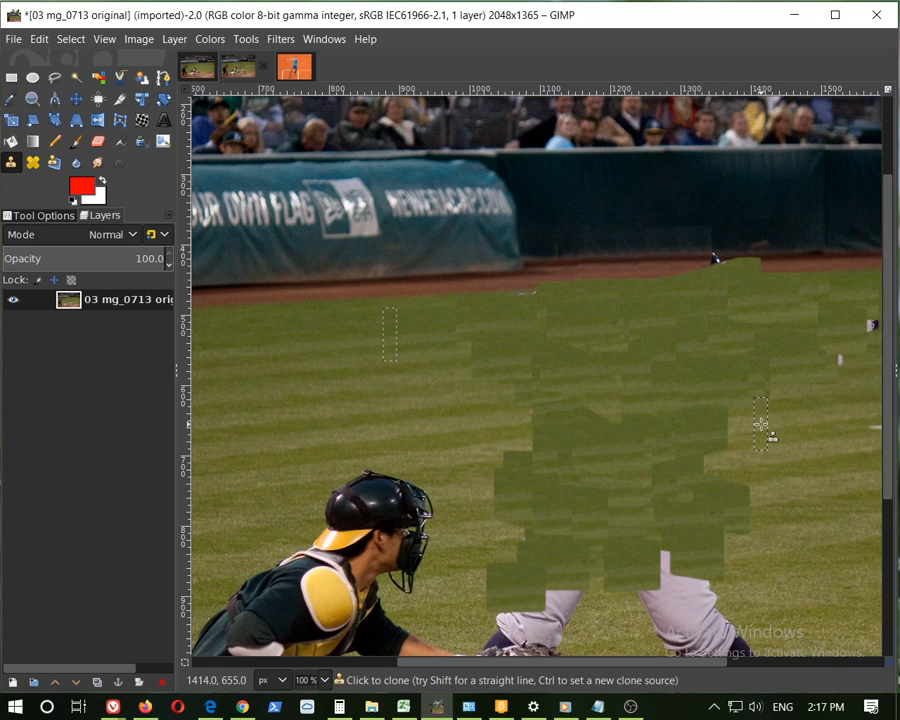
# Undo all of the clone strokes over the batter
pyautogui.press('ctrl')
pyautogui.press('ctrl')
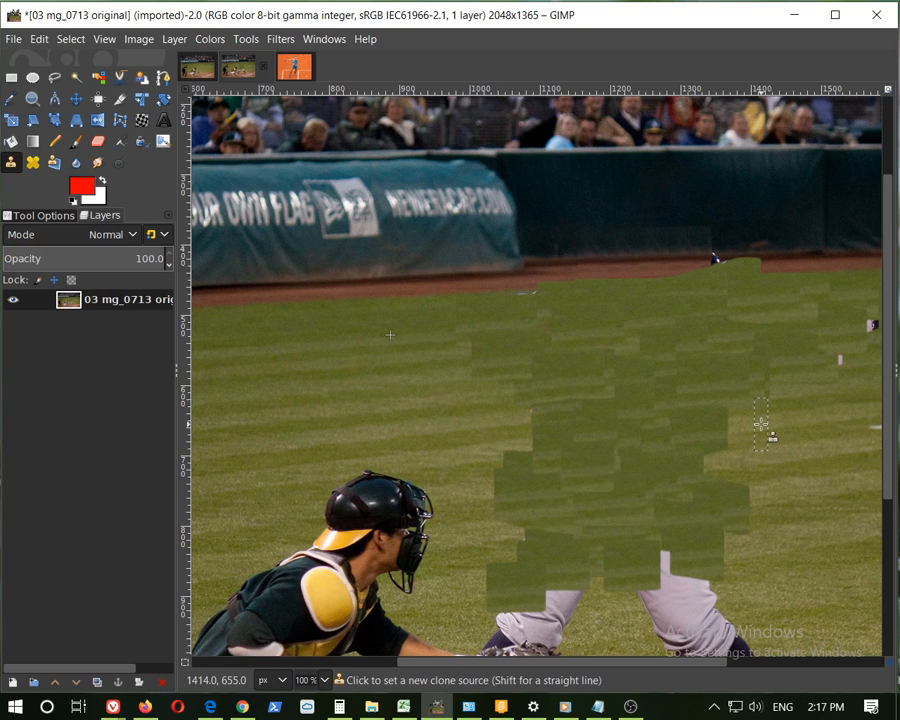
pyautogui.hotkey('ctrl', 'z')
pyautogui.hotkey('ctrl', 'z')
pyautogui.hotkey('ctrl', 'z')
pyautogui.hotkey('ctrl', 'z')
pyautogui.hotkey('ctrl', 'z')
pyautogui.hotkey('ctrl', 'z')
pyautogui.hotkey('ctrl', 'z')
pyautogui.hotkey('ctrl', 'z')
pyautogui.hotkey('ctrl', 'z')
pyautogui.hotkey('ctrl', 'z')
pyautogui.hotkey('ctrl', 'z')
pyautogui.hotkey('ctrl', 'z')
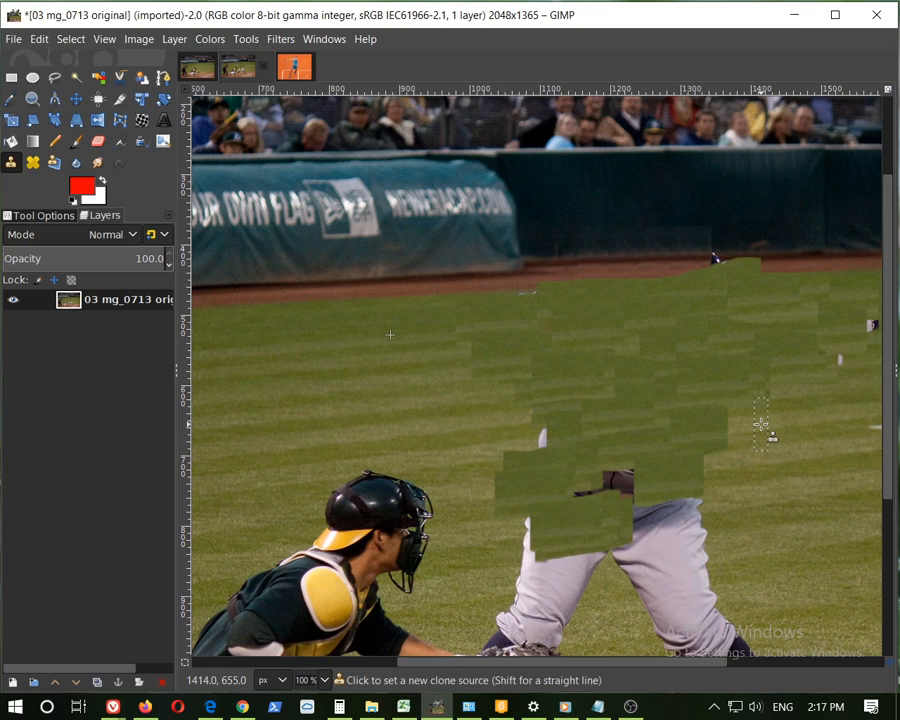
pyautogui.hotkey('ctrl', 'z')
pyautogui.hotkey('ctrl', 'z')
pyautogui.hotkey('ctrl', 'z')
pyautogui.hotkey('ctrl', 'z')
pyautogui.hotkey('ctrl', 'z')
pyautogui.hotkey('ctrl', 'z')
pyautogui.hotkey('ctrl', 'z')
pyautogui.hotkey('ctrl', 'z')
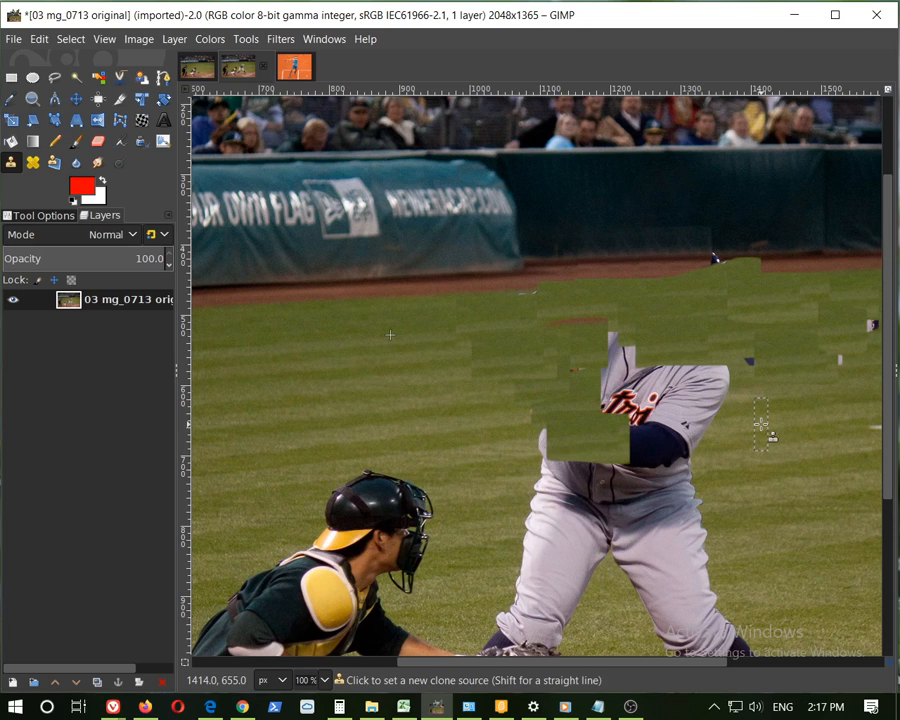
pyautogui.hotkey('ctrl', 'z')
pyautogui.hotkey('ctrl', 'z')
pyautogui.hotkey('ctrl', 'z')
pyautogui.hotkey('ctrl', 'z')
pyautogui.hotkey('ctrl', 'z')
pyautogui.hotkey('ctrl', 'z')
pyautogui.hotkey('ctrl', 'z')
pyautogui.hotkey('ctrl', 'z')
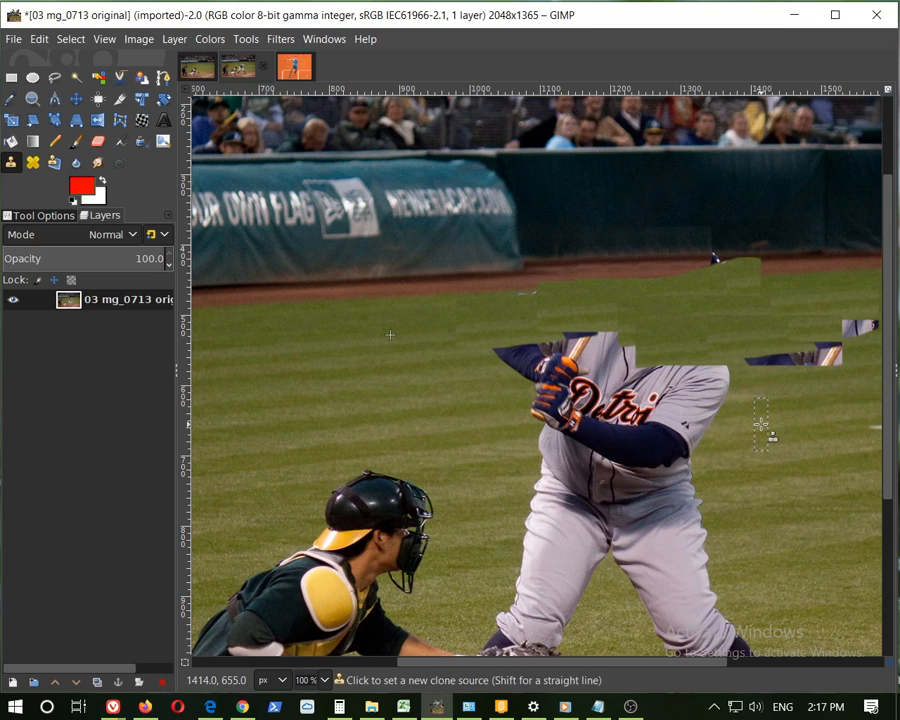
pyautogui.hotkey('ctrl', 'z')
pyautogui.hotkey('ctrl', 'z')
pyautogui.hotkey('ctrl', 'z')
pyautogui.hotkey('ctrl', 'z')
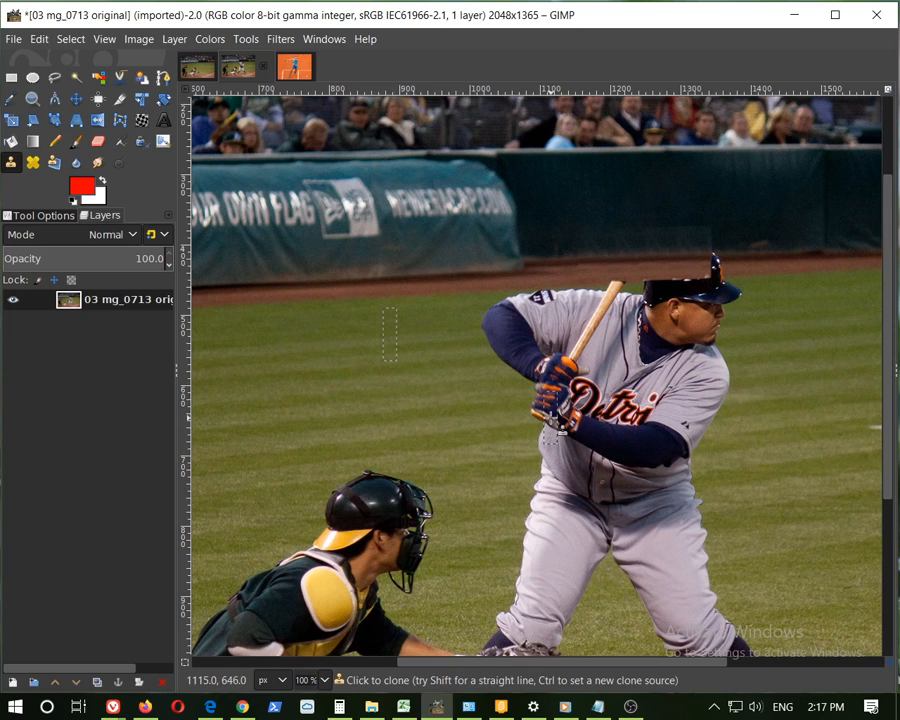
# Set clone sources in the grass beside the batter and clone a horizontal band of grass across his hands and torso
pyautogui.keyDown('ctrl'); pyautogui.click(467, 430); pyautogui.keyUp('ctrl')
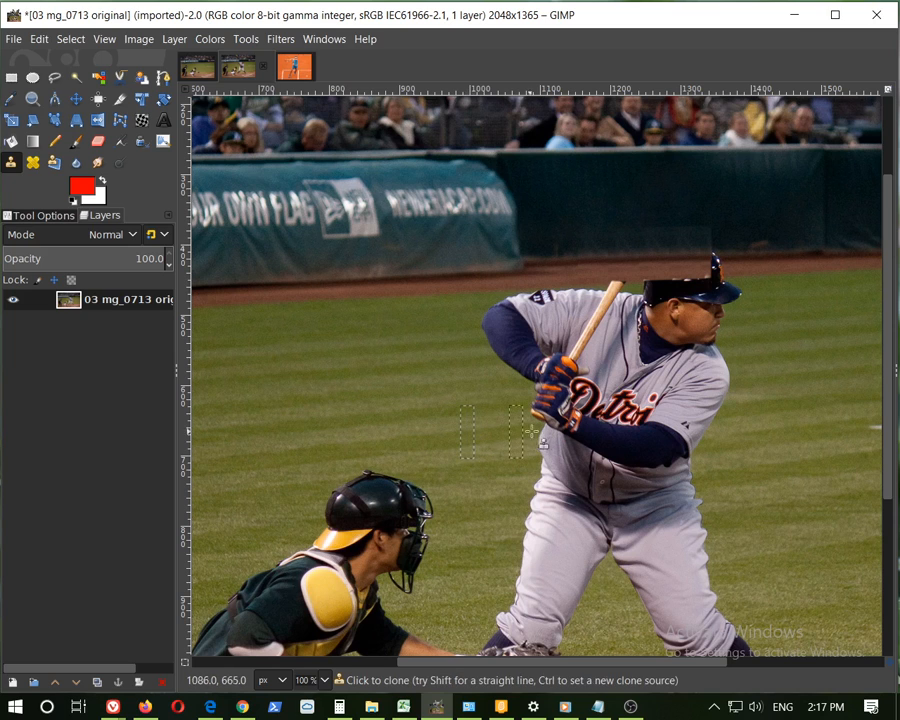
pyautogui.moveTo(532, 428); pyautogui.dragTo(595, 421)
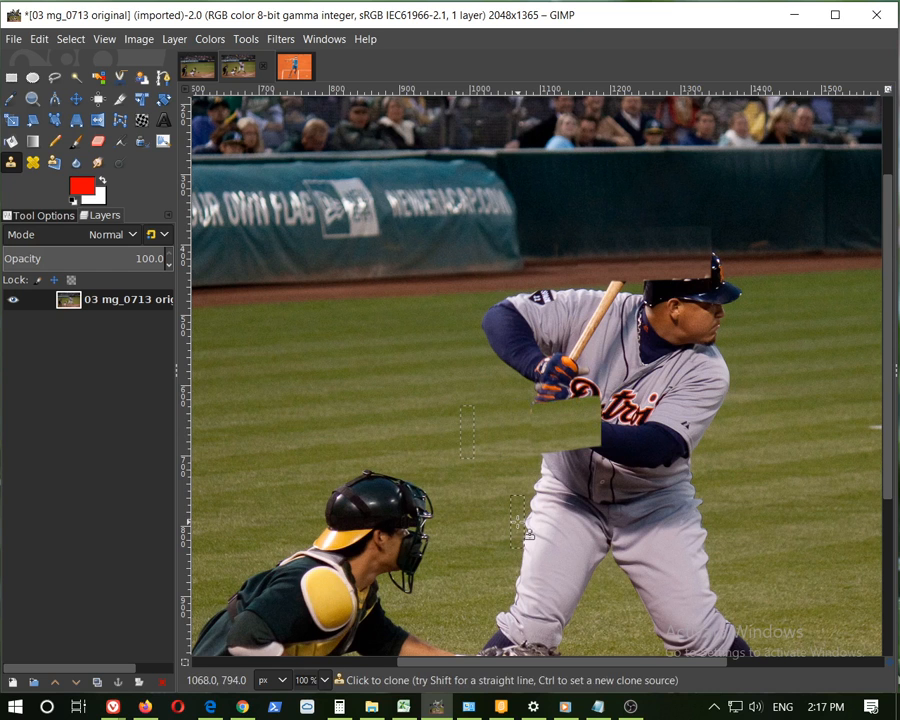
pyautogui.keyDown('ctrl'); pyautogui.scroll(2, 552, 452); pyautogui.keyUp('ctrl')
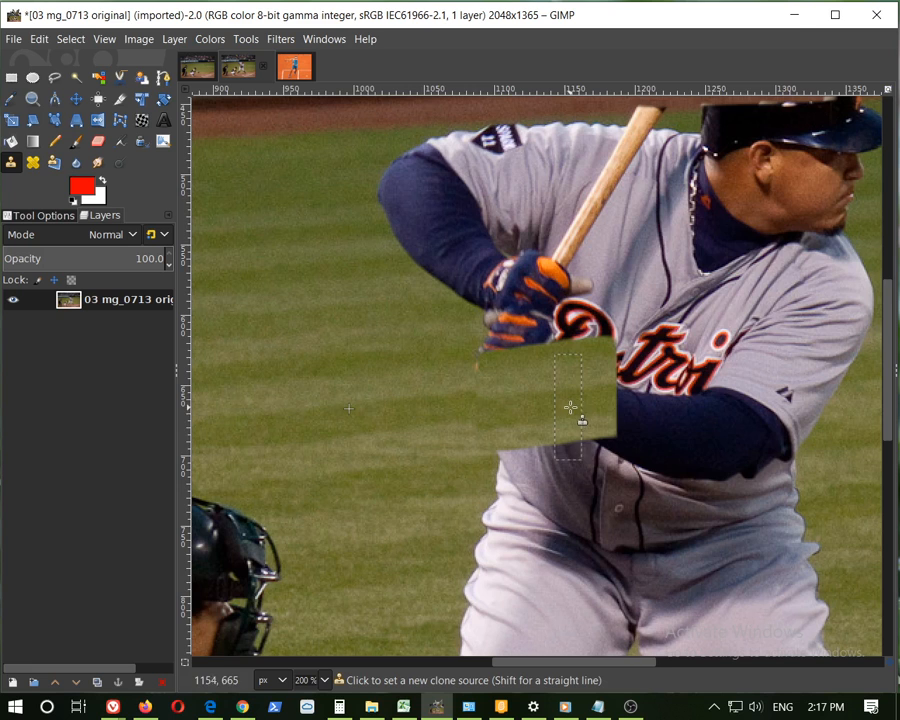
pyautogui.keyDown('ctrl'); pyautogui.scroll(-1, 644, 414); pyautogui.keyUp('ctrl')
pyautogui.moveTo(610, 662); pyautogui.dragTo(665, 664)
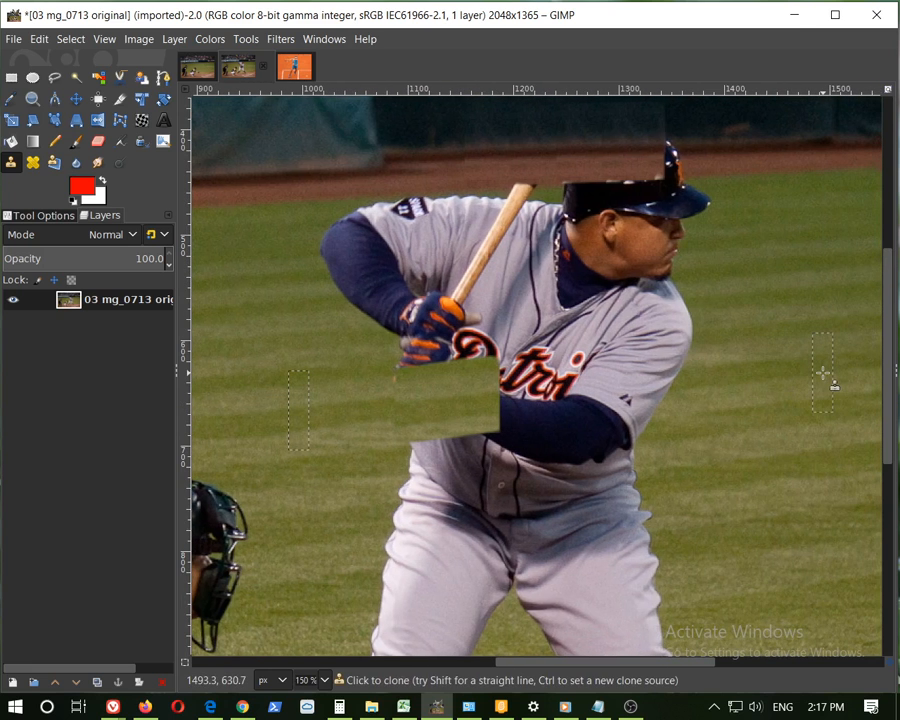
pyautogui.keyDown('ctrl'); pyautogui.click(822, 373); pyautogui.keyUp('ctrl')
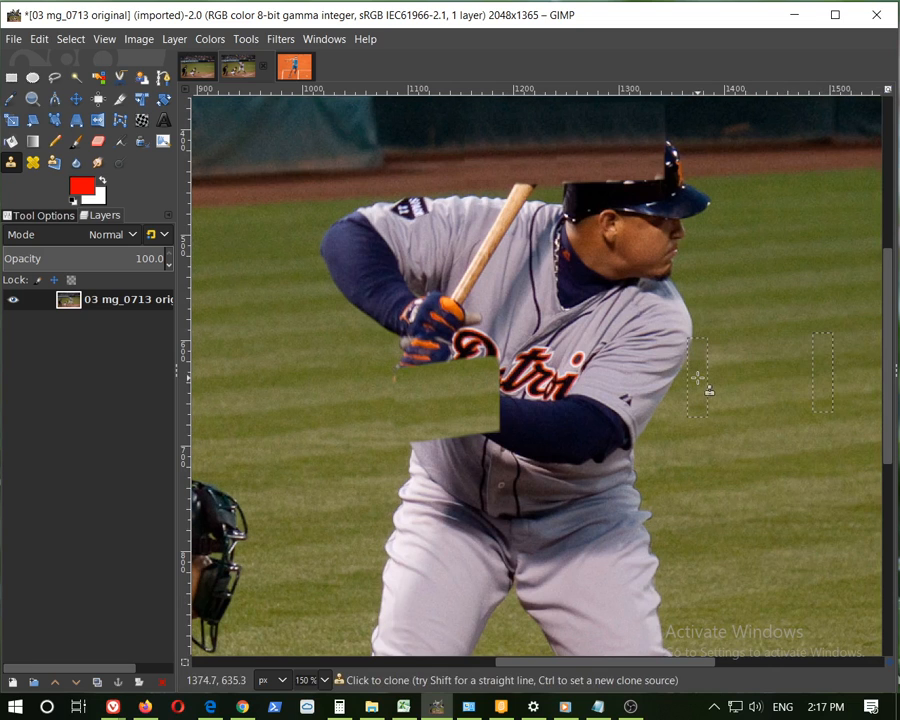
pyautogui.click(696, 376)
pyautogui.moveTo(664, 383); pyautogui.dragTo(567, 396)
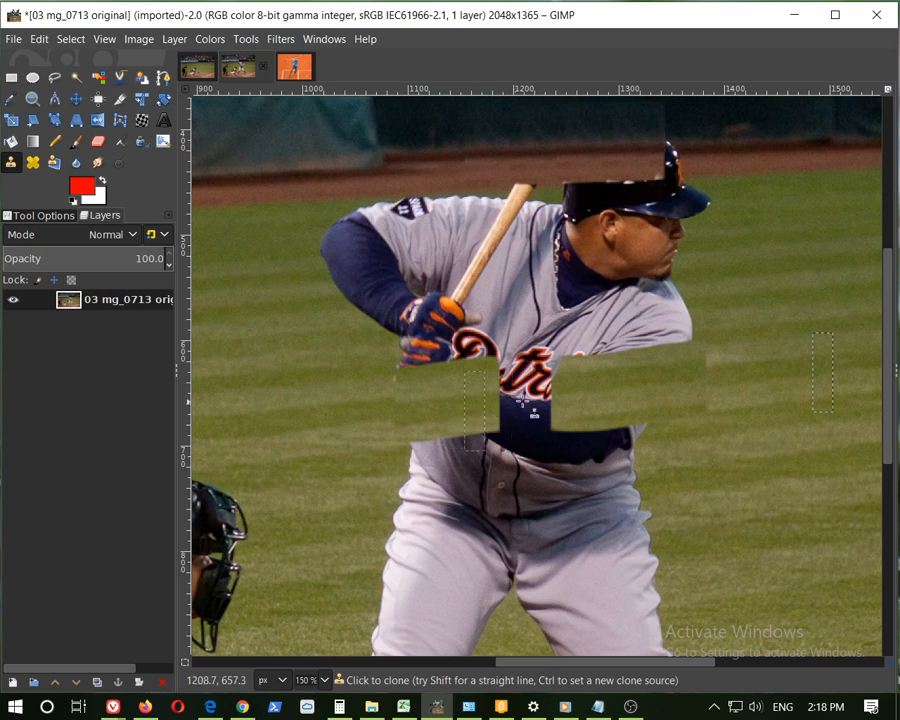
pyautogui.moveTo(557, 397); pyautogui.dragTo(499, 398)
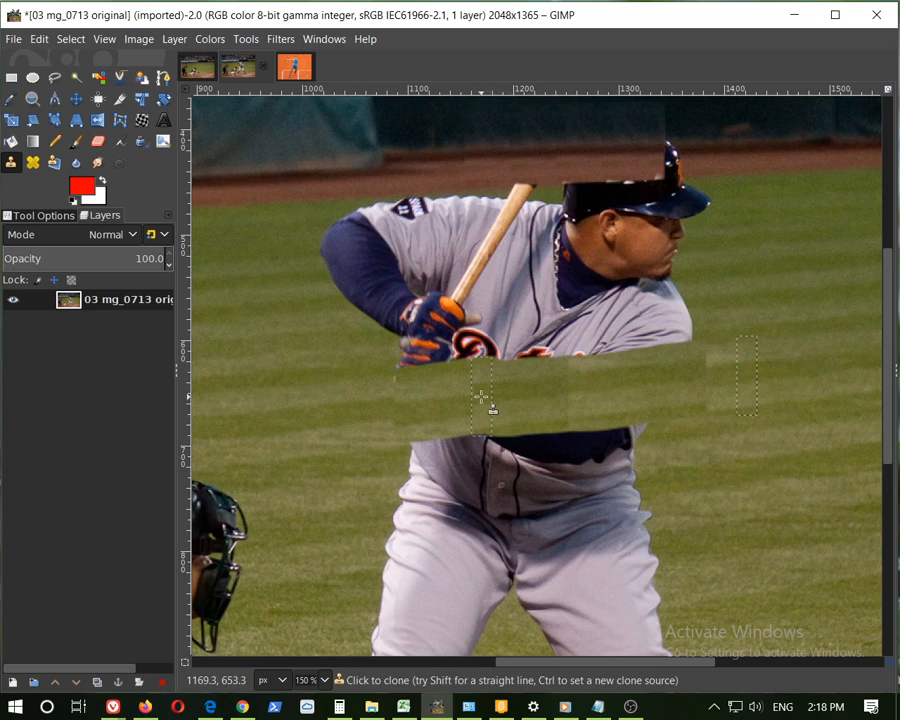
# In the Clone tool options, choose the 2. Block 01 brush and set the brush size to 653
pyautogui.scroll(-1, 742, 470)
pyautogui.scroll(2, 744, 466)
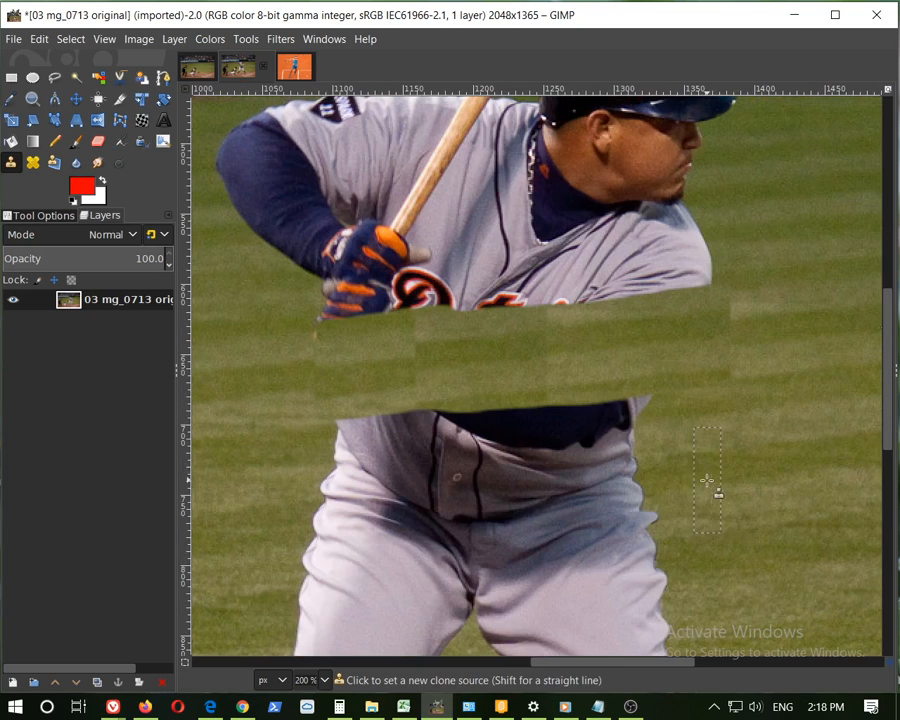
pyautogui.scroll(-2, 649, 469)
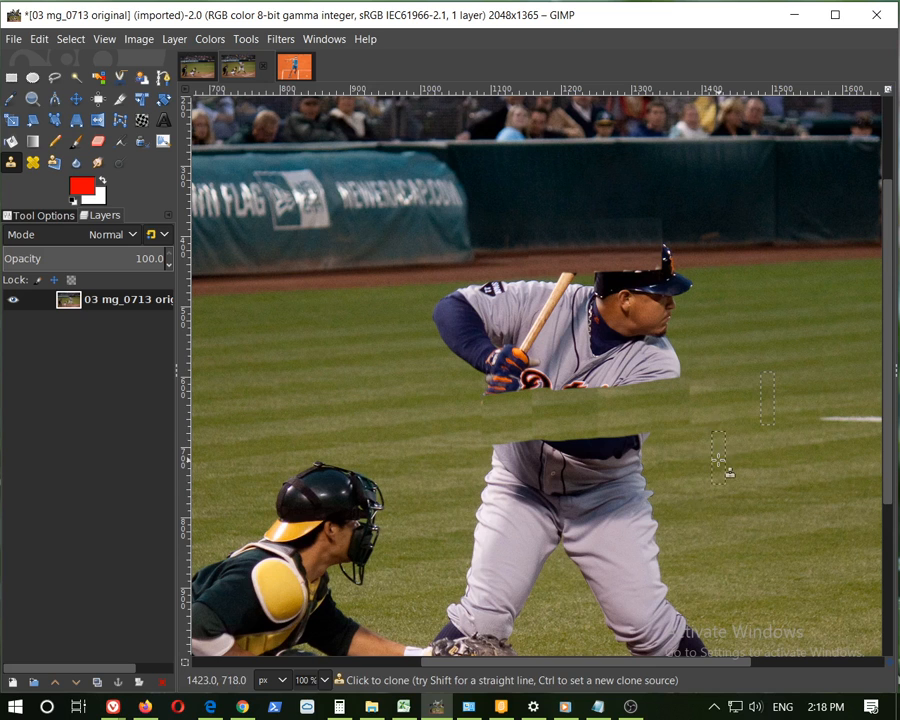
pyautogui.scroll(-3, 718, 460)
pyautogui.scroll(3, 731, 373)
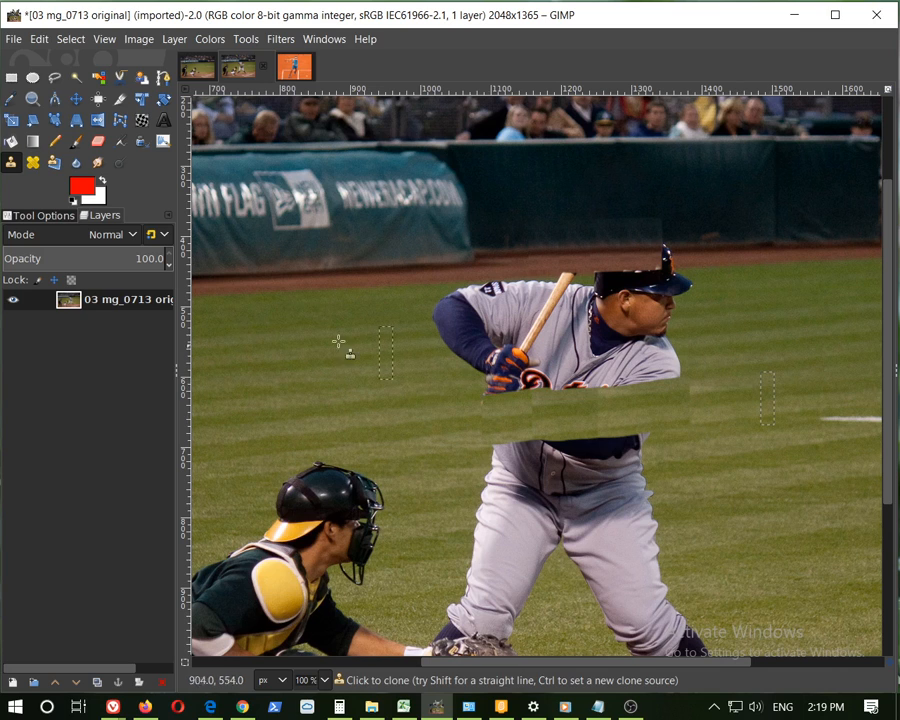
pyautogui.click(36, 215)
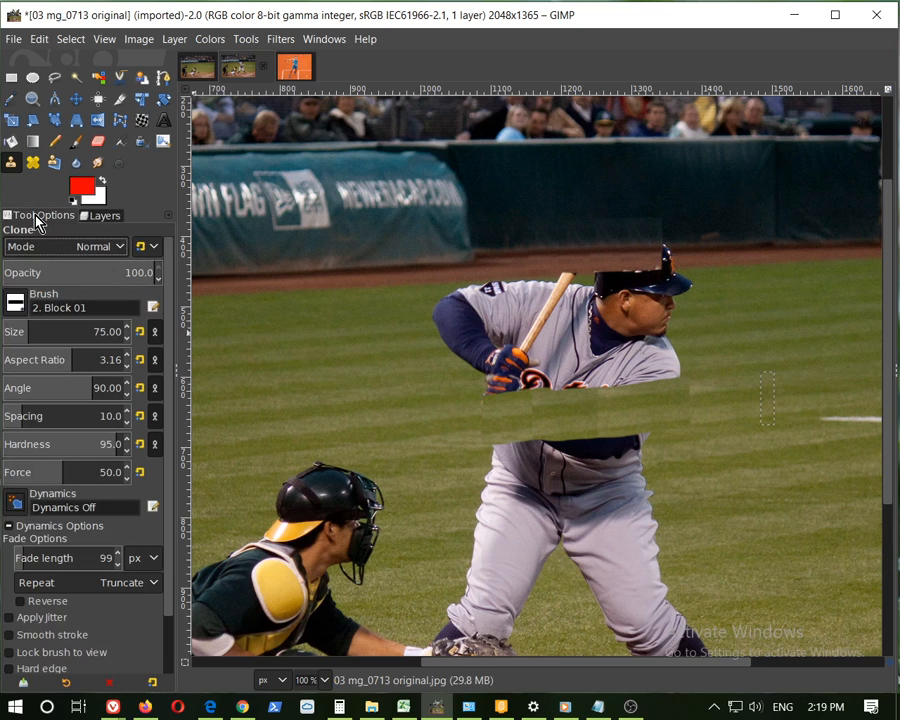
pyautogui.click(17, 312)
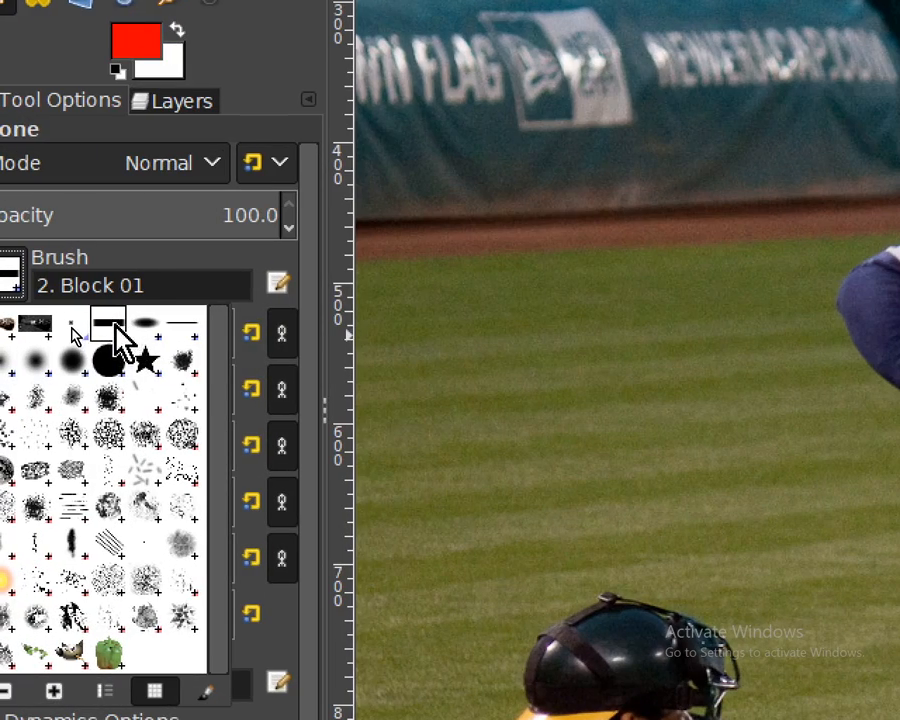
pyautogui.click(117, 331)
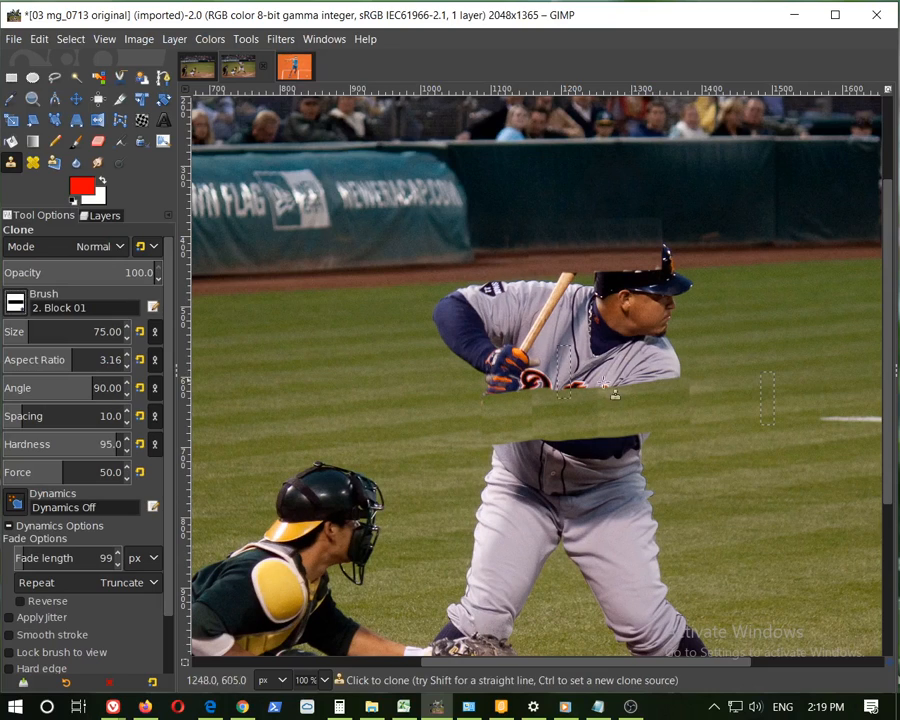
pyautogui.scroll(10, 127, 333)
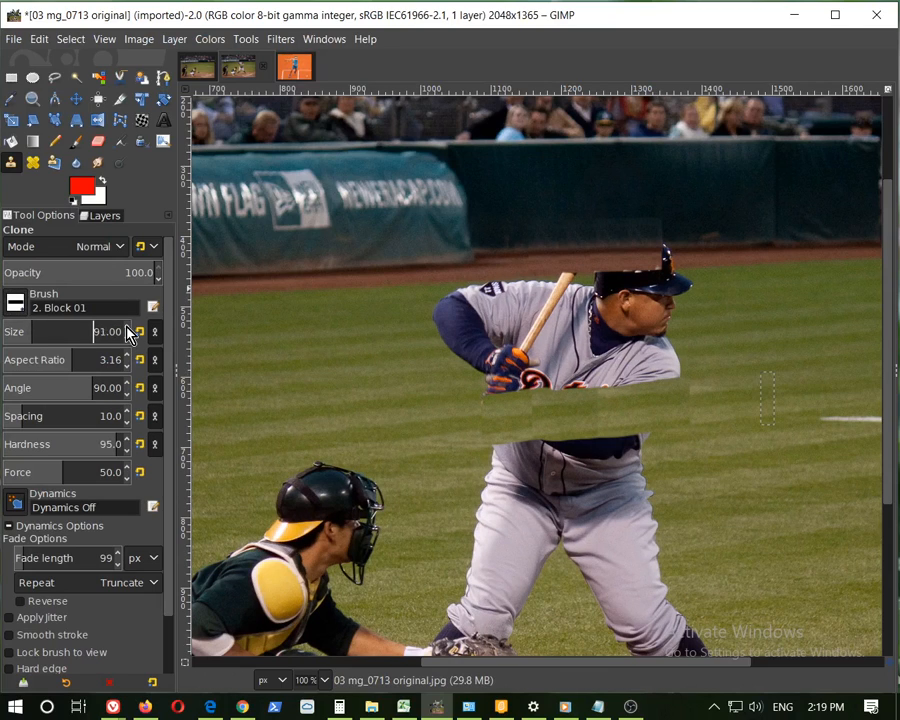
pyautogui.click(73, 331)
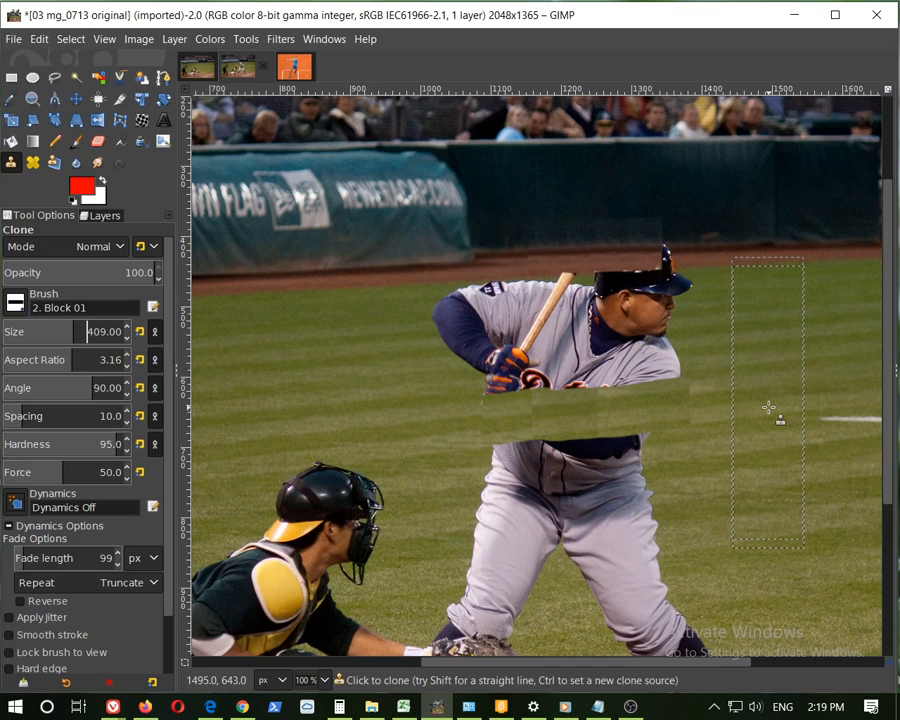
pyautogui.click(127, 327)
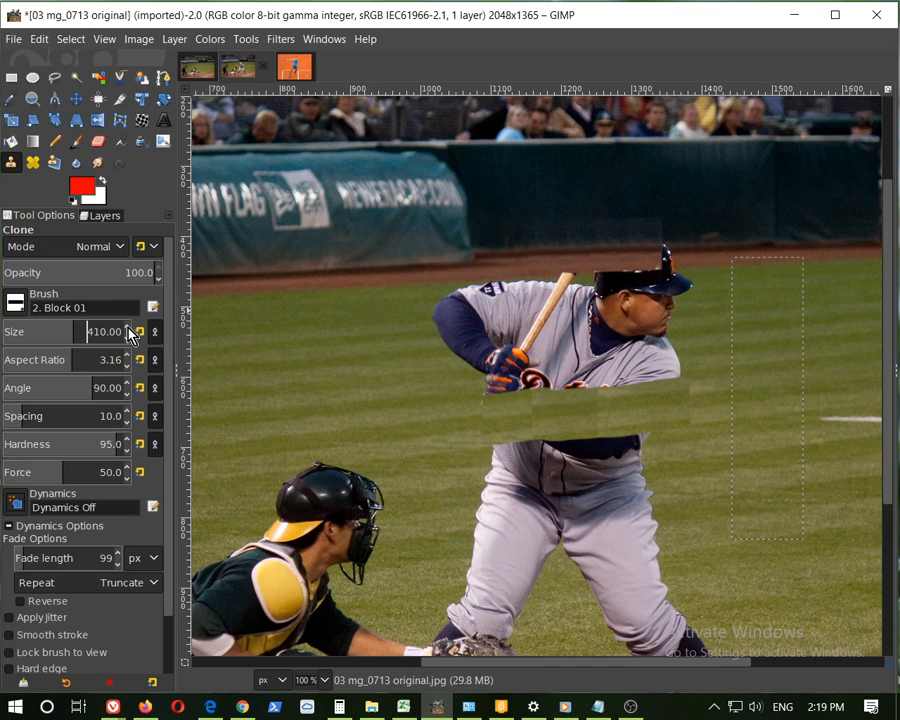
pyautogui.click(93, 330)
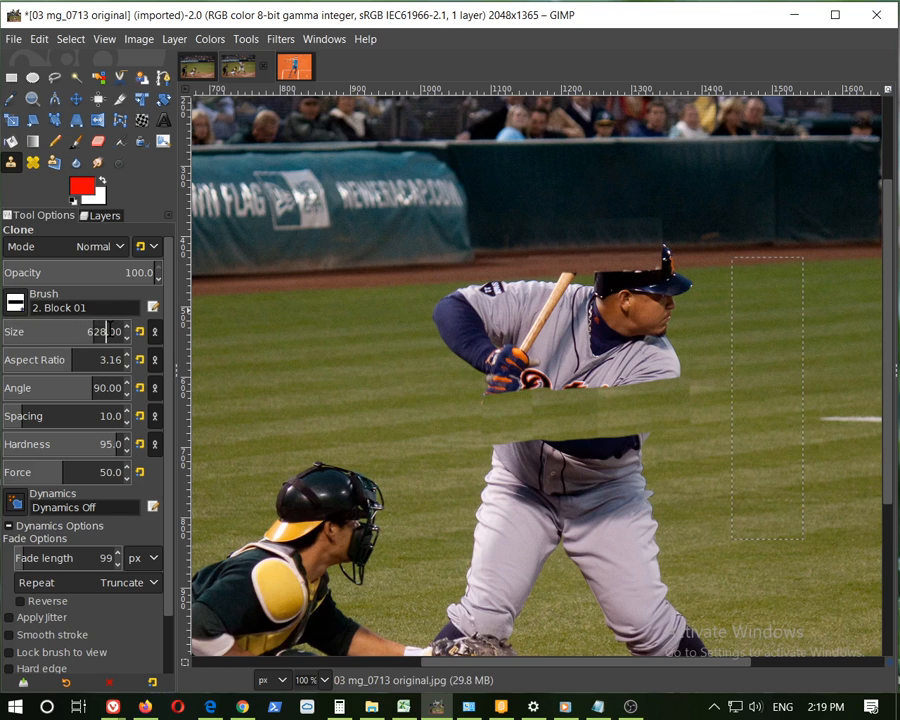
pyautogui.click(128, 328)
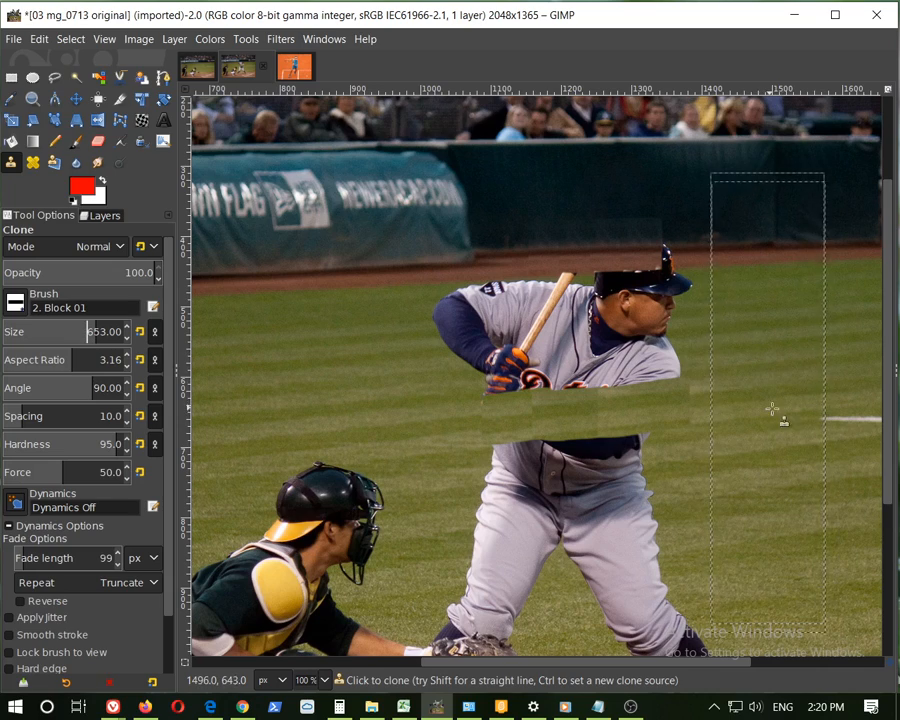
pyautogui.scroll(-2, 780, 430)
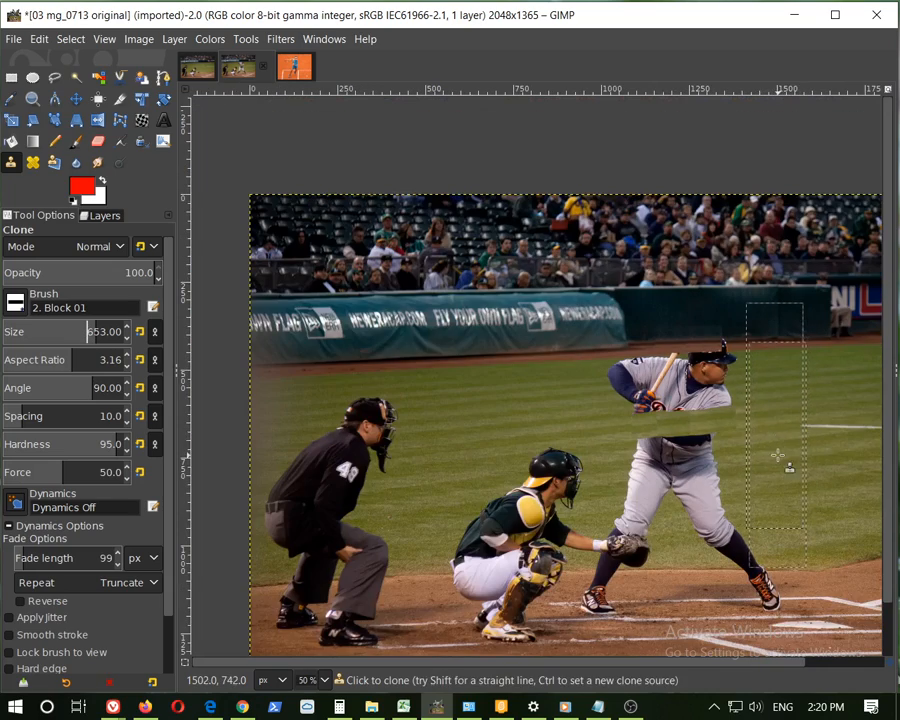
# Switch the Clone tool to the 2. Block 03 brush and set its size to 413 and angle to 90
pyautogui.scroll(2, 777, 456)
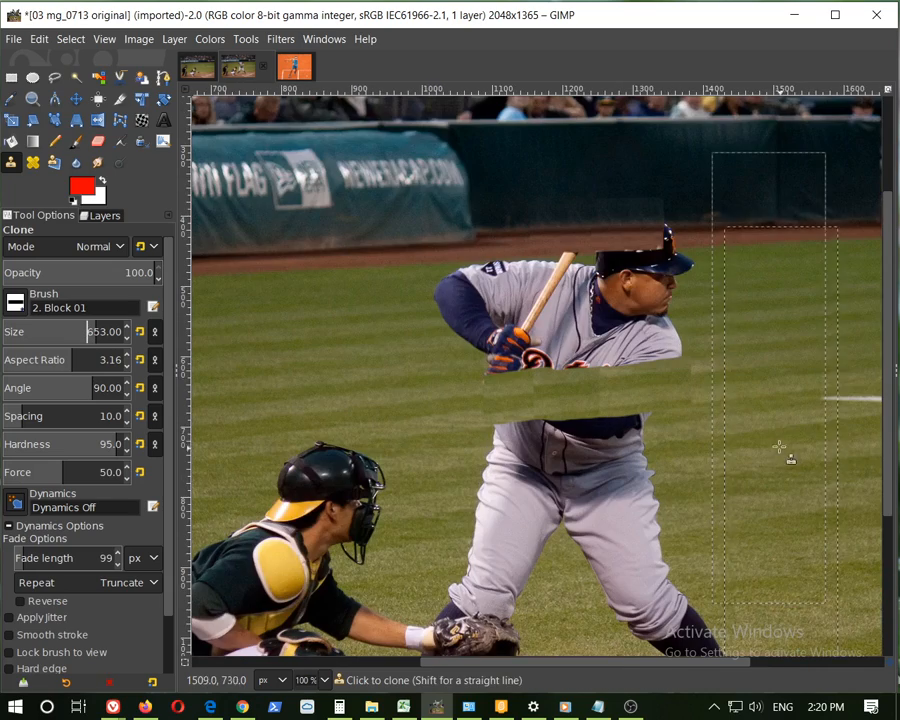
pyautogui.click(15, 305)
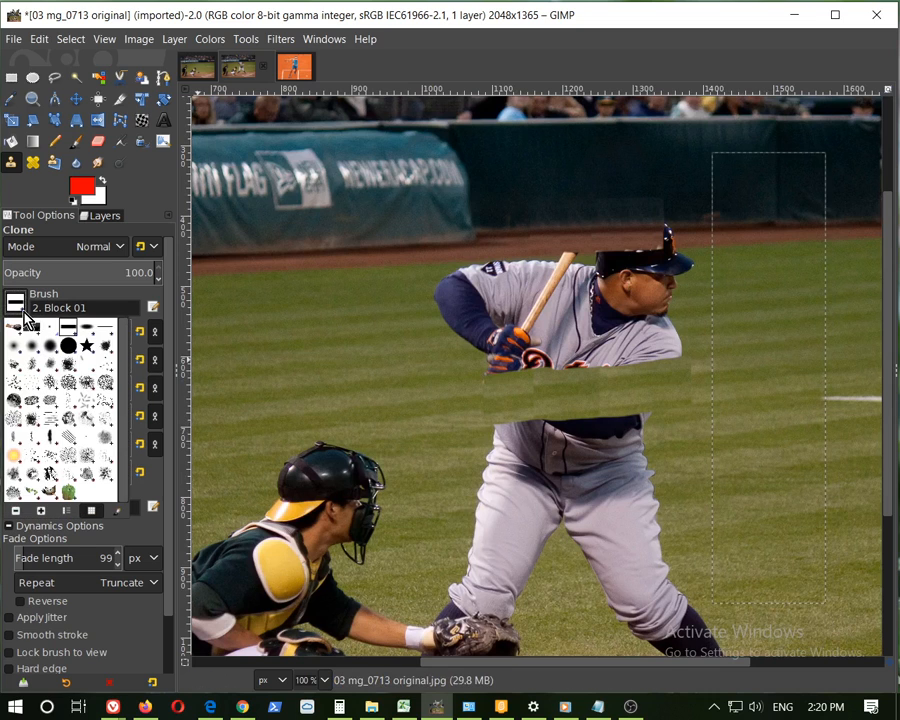
pyautogui.click(107, 334)
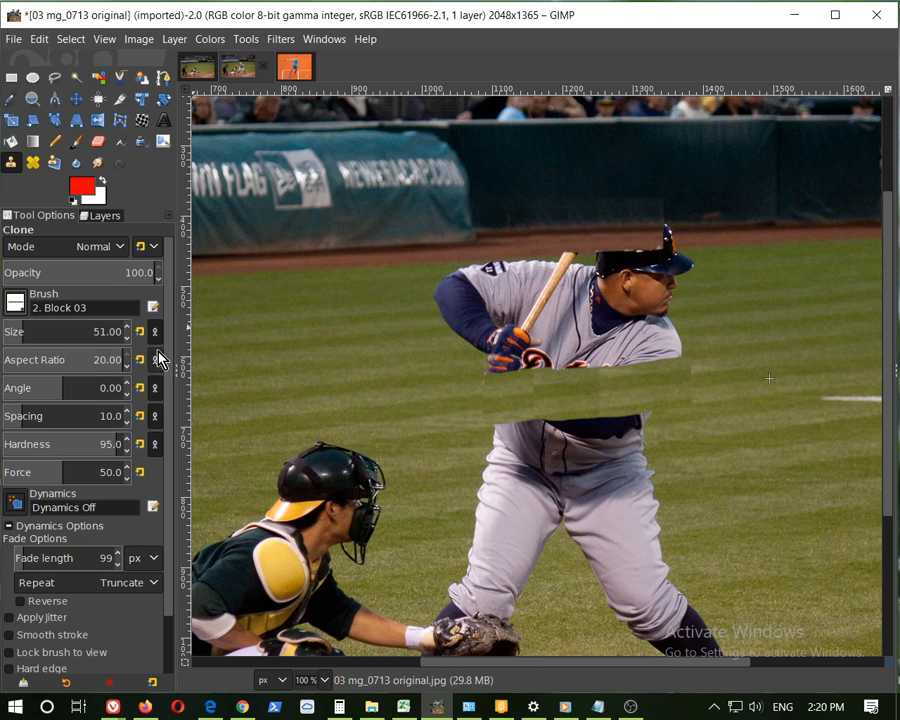
pyautogui.moveTo(50, 328); pyautogui.dragTo(61, 328)
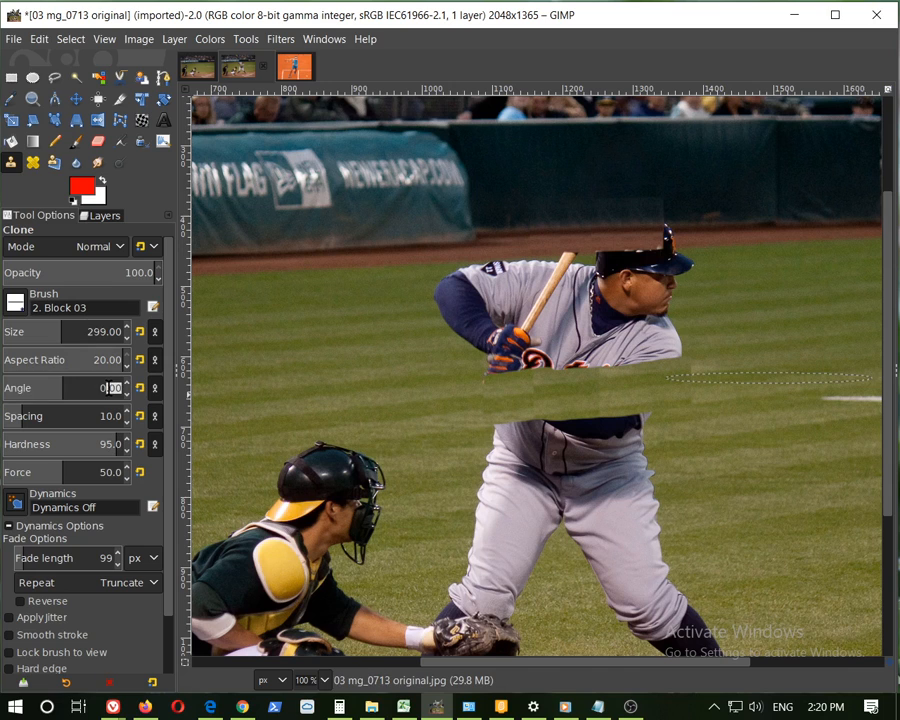
pyautogui.press('Return')
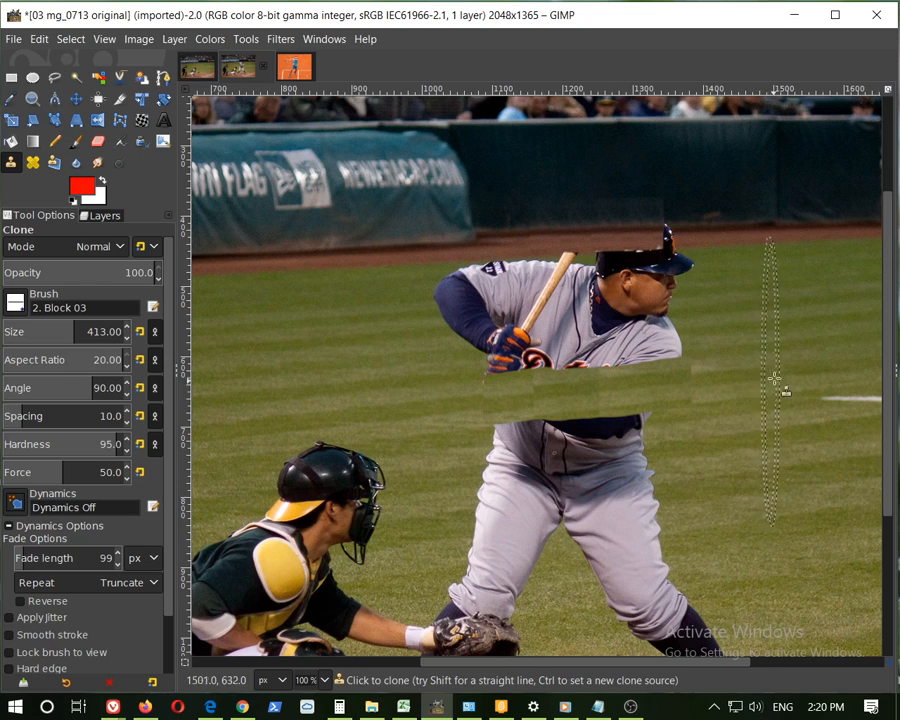
# Clone vertical strips of grass from right of the batter over his back and rear leg, undoing one stray stroke
pyautogui.scroll(2, 695, 363)
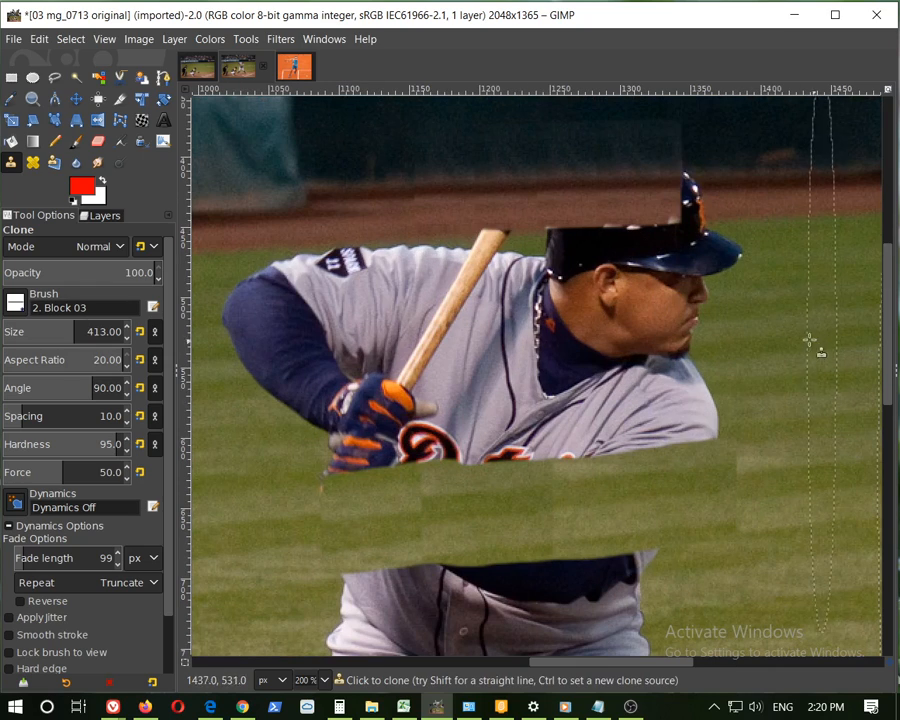
pyautogui.scroll(-5, 820, 350)
pyautogui.scroll(-2, 836, 358)
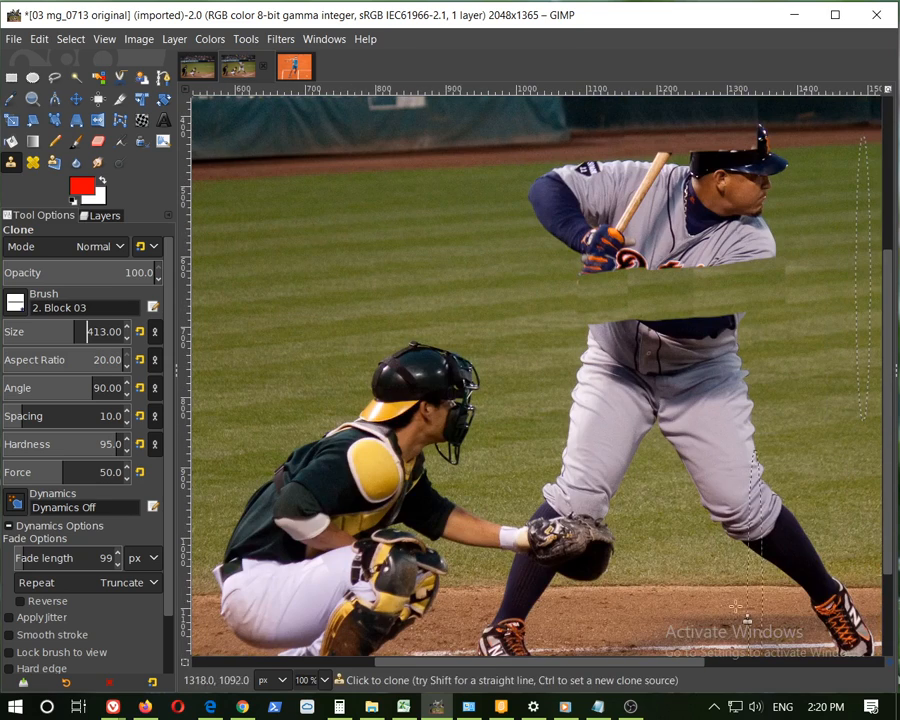
pyautogui.moveTo(679, 672); pyautogui.dragTo(761, 667)
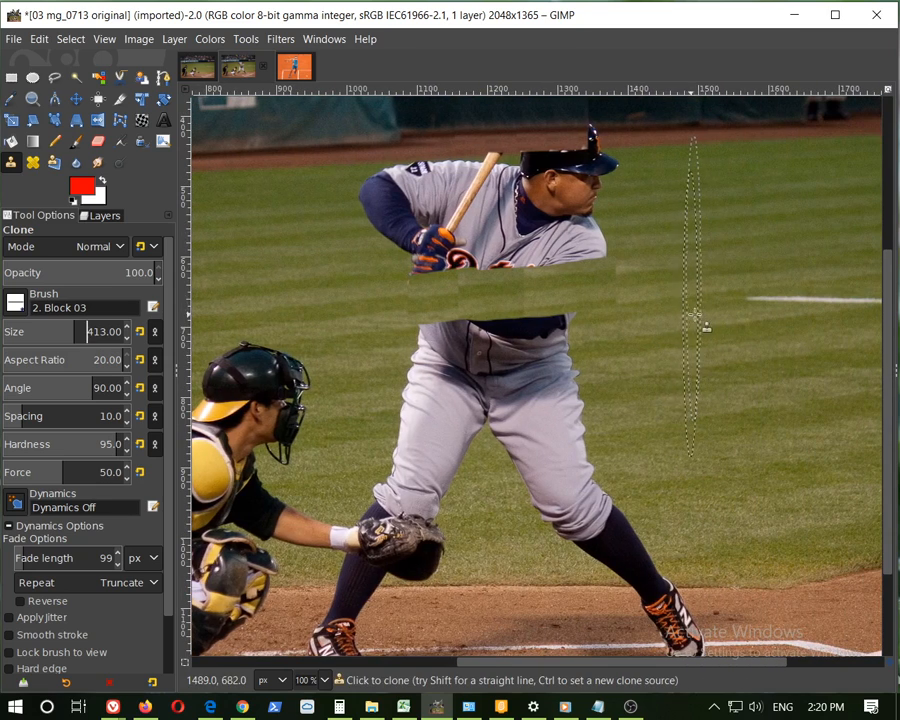
pyautogui.keyDown('ctrl'); pyautogui.click(708, 315); pyautogui.keyUp('ctrl')
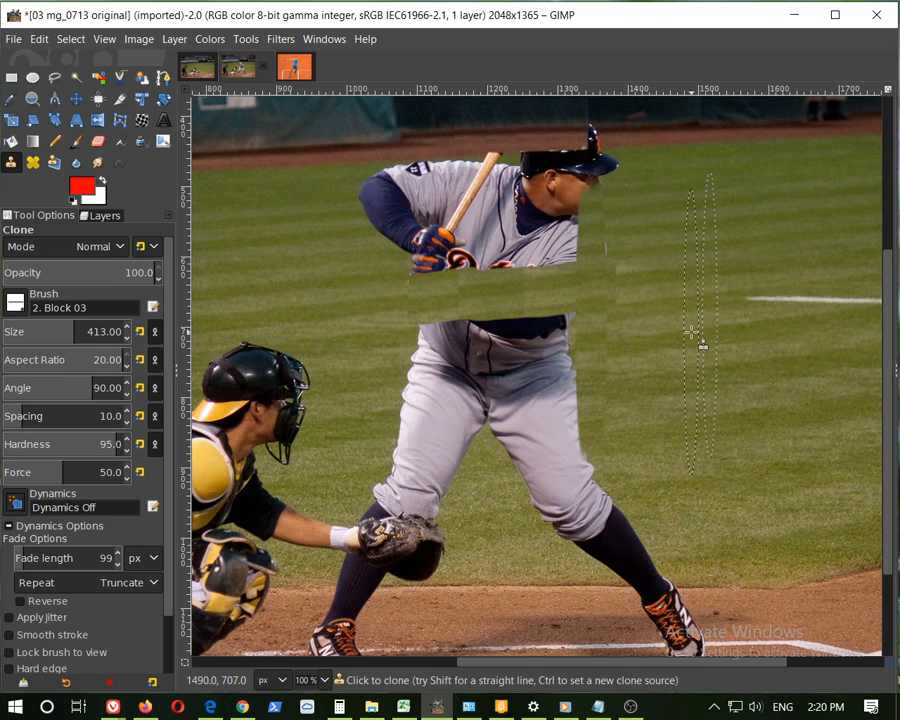
pyautogui.keyDown('ctrl'); pyautogui.scroll(1, 626, 324); pyautogui.keyUp('ctrl')
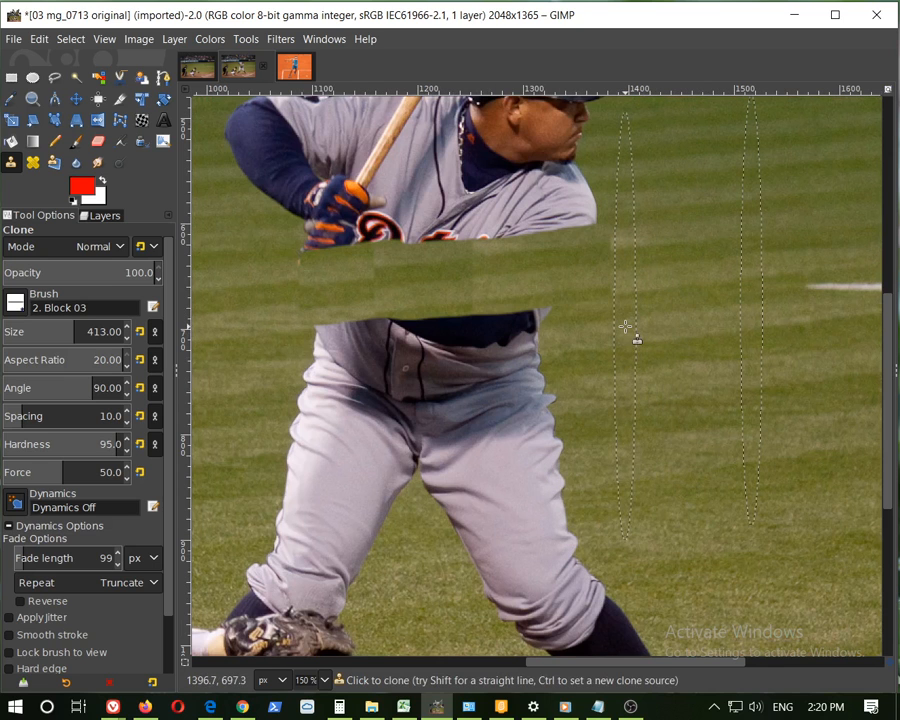
pyautogui.moveTo(597, 347); pyautogui.dragTo(569, 360)
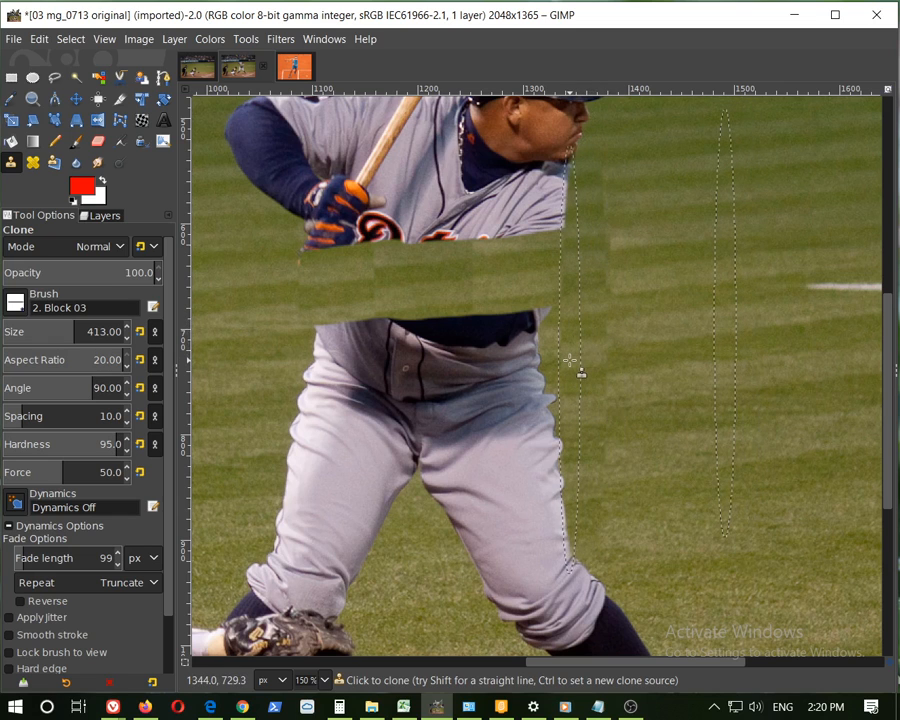
pyautogui.hotkey('ctrl', 'z')
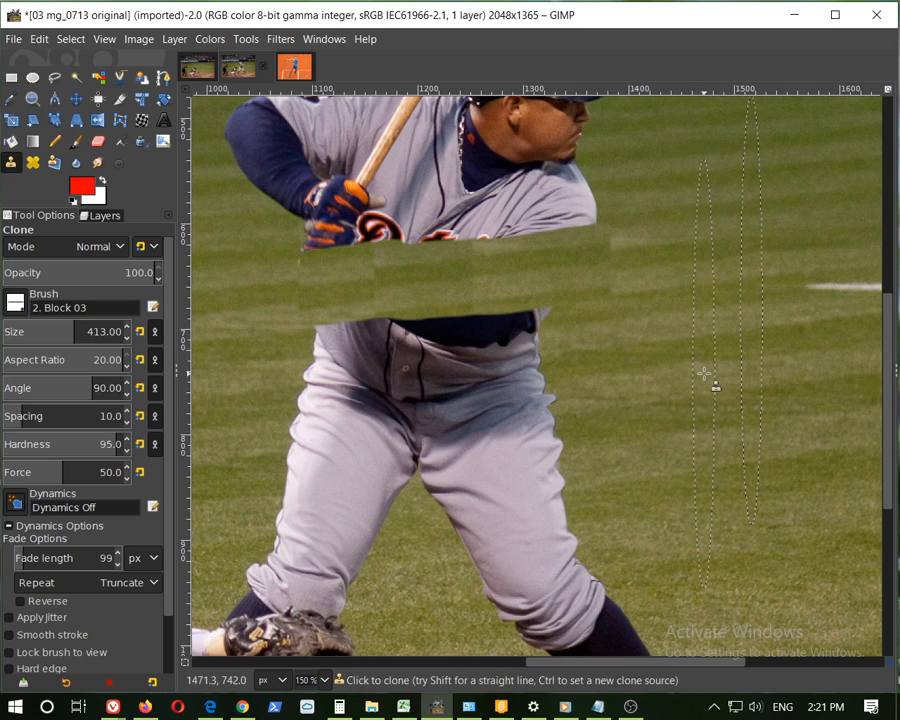
pyautogui.keyDown('ctrl'); pyautogui.click(703, 375); pyautogui.keyUp('ctrl')
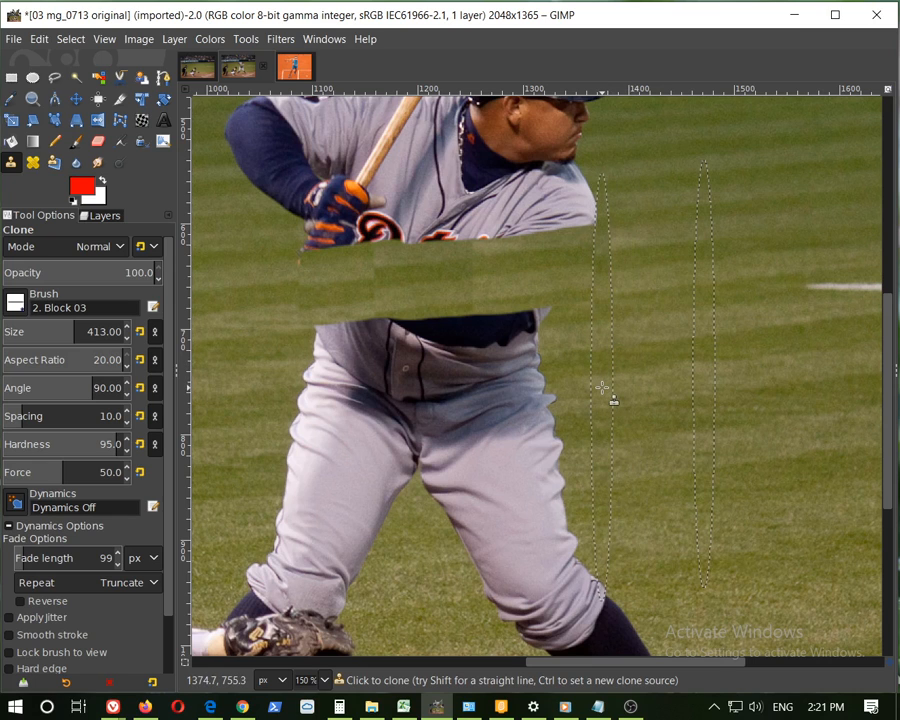
pyautogui.moveTo(602, 387); pyautogui.dragTo(470, 417)
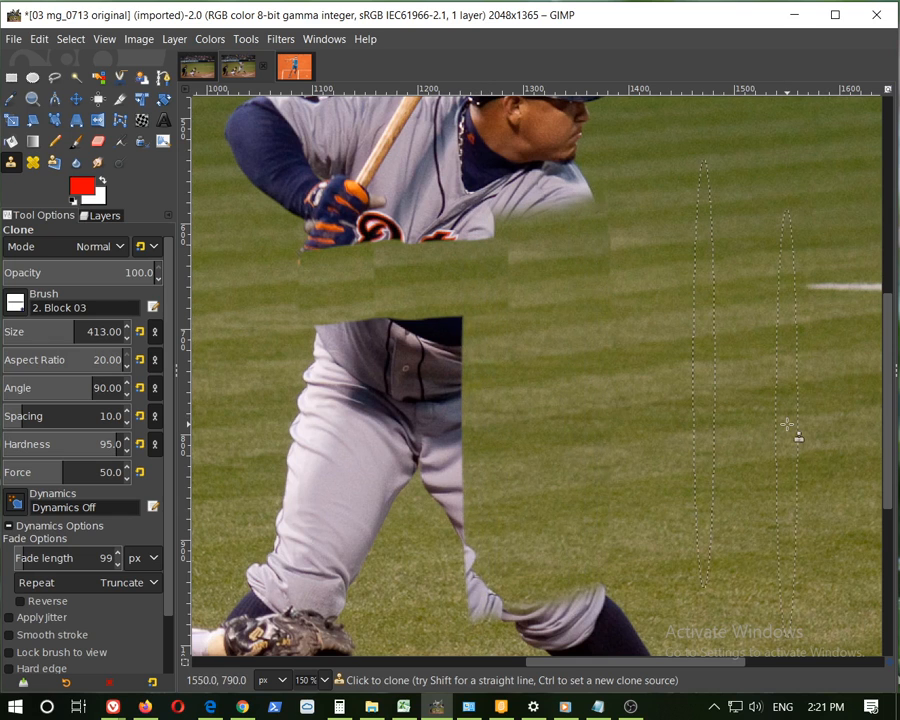
# Set a clone source in the grass left of the batter and clone grass across his front arm, torso and legs
pyautogui.scroll(4, 626, 252)
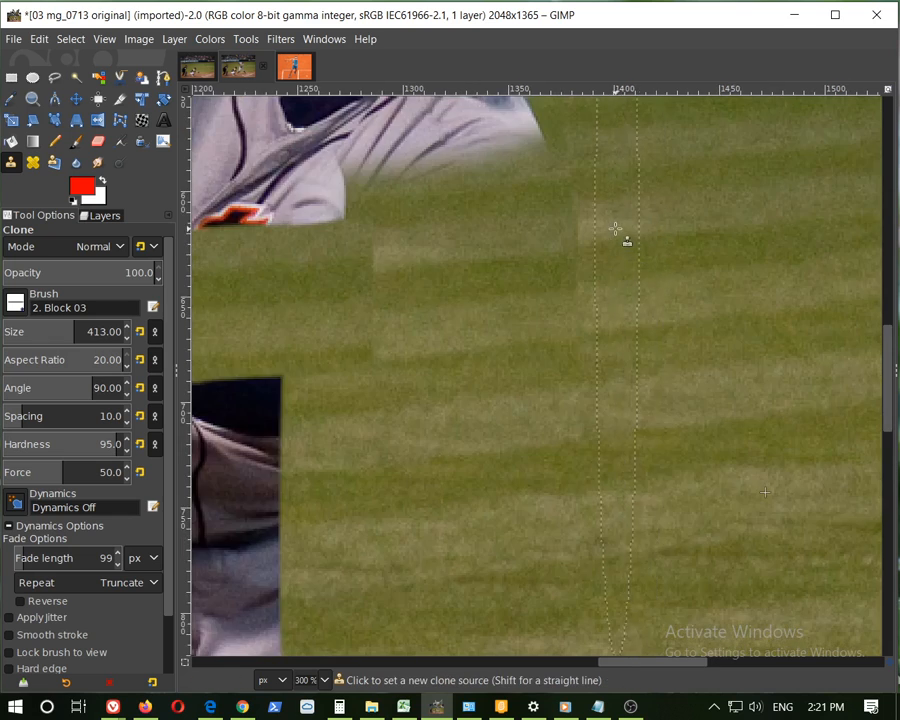
pyautogui.scroll(-5, 625, 340)
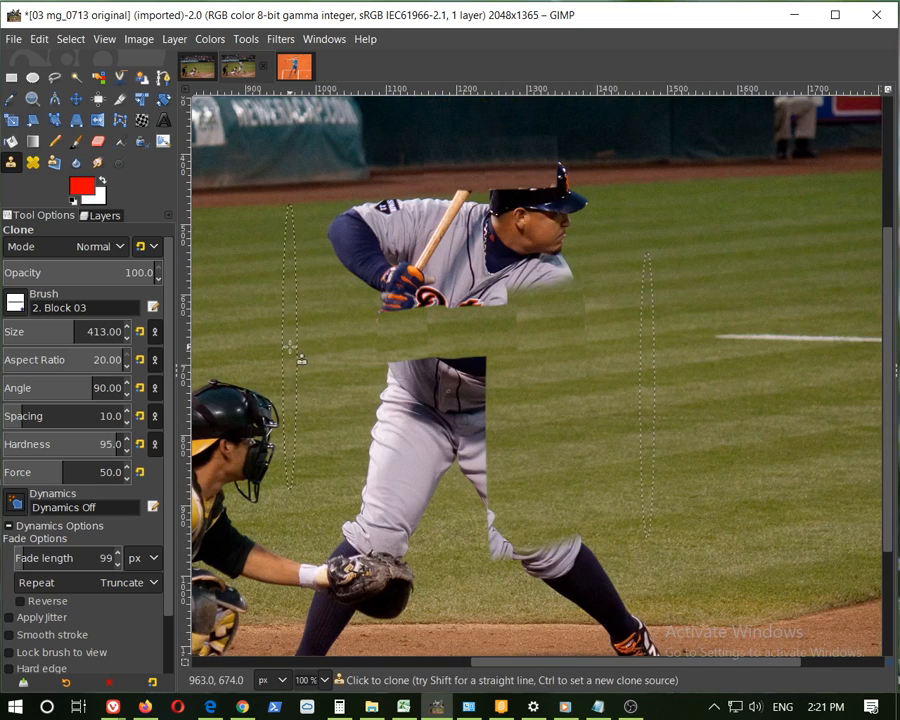
pyautogui.keyDown('ctrl'); pyautogui.click(295, 355); pyautogui.keyUp('ctrl')
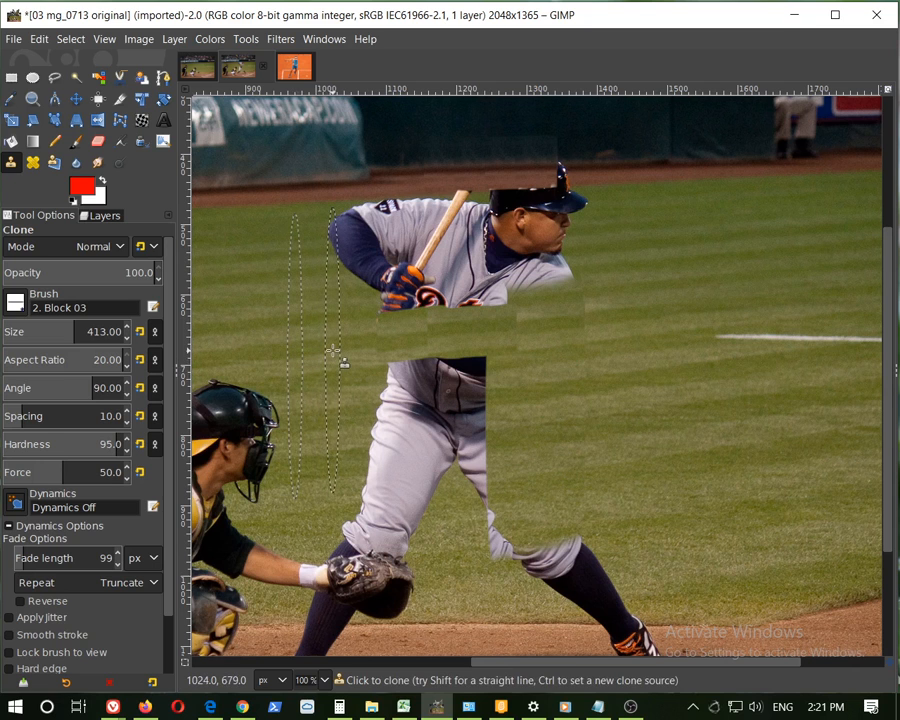
pyautogui.scroll(1, 331, 355)
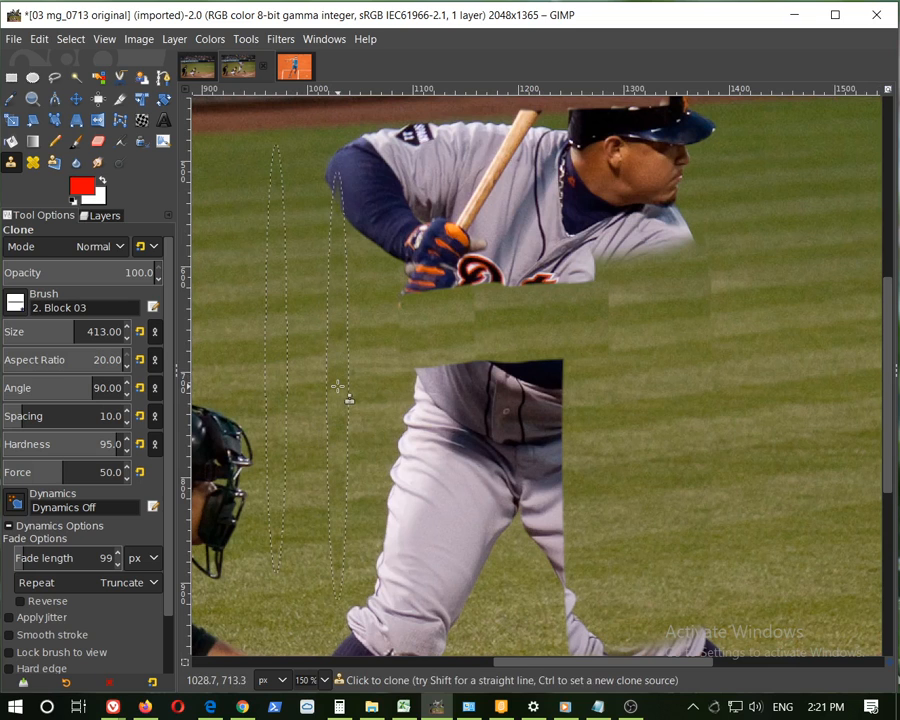
pyautogui.moveTo(338, 386); pyautogui.dragTo(361, 383)
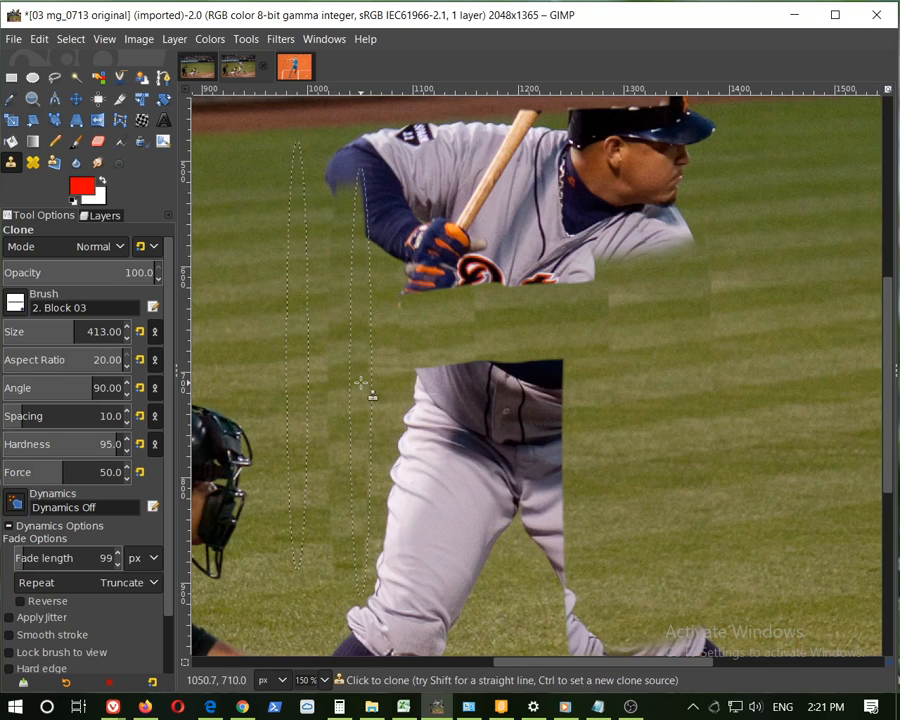
pyautogui.hotkey('ctrl', 'z')
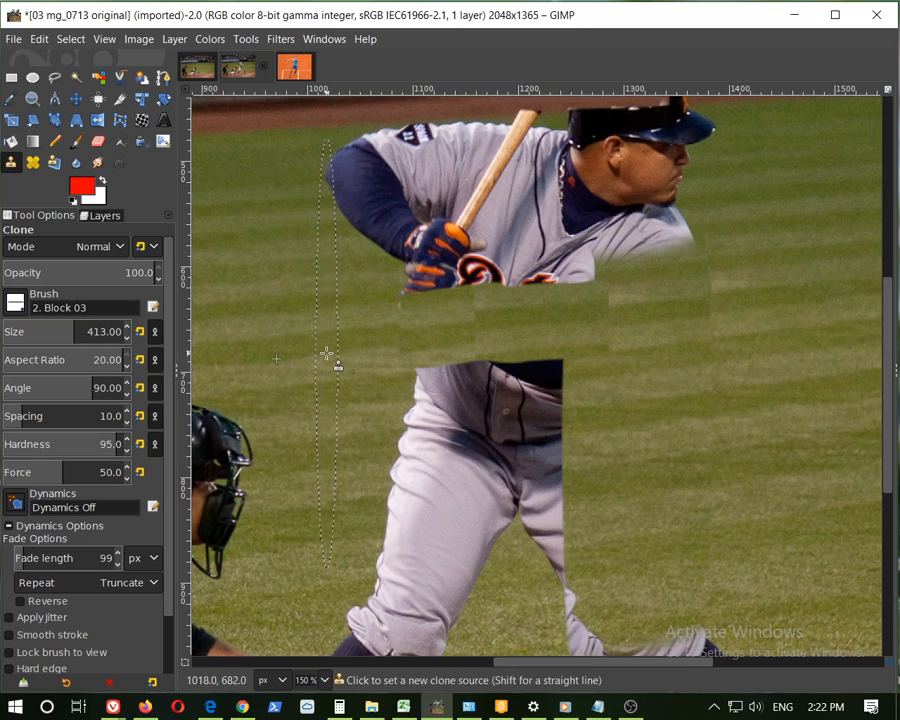
pyautogui.moveTo(326, 353); pyautogui.dragTo(455, 345)
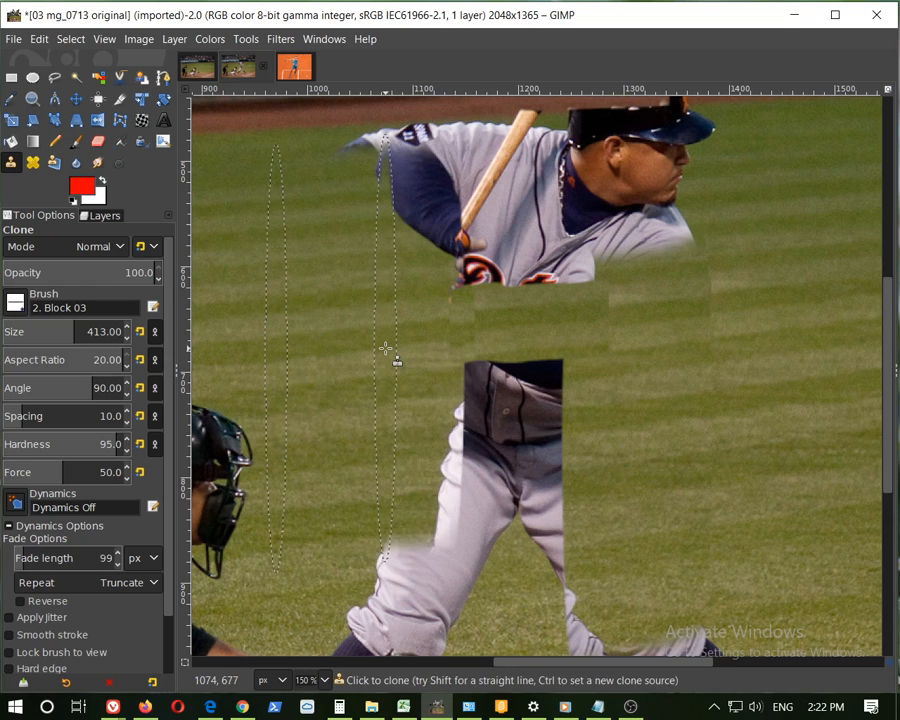
pyautogui.moveTo(385, 349); pyautogui.dragTo(599, 339)
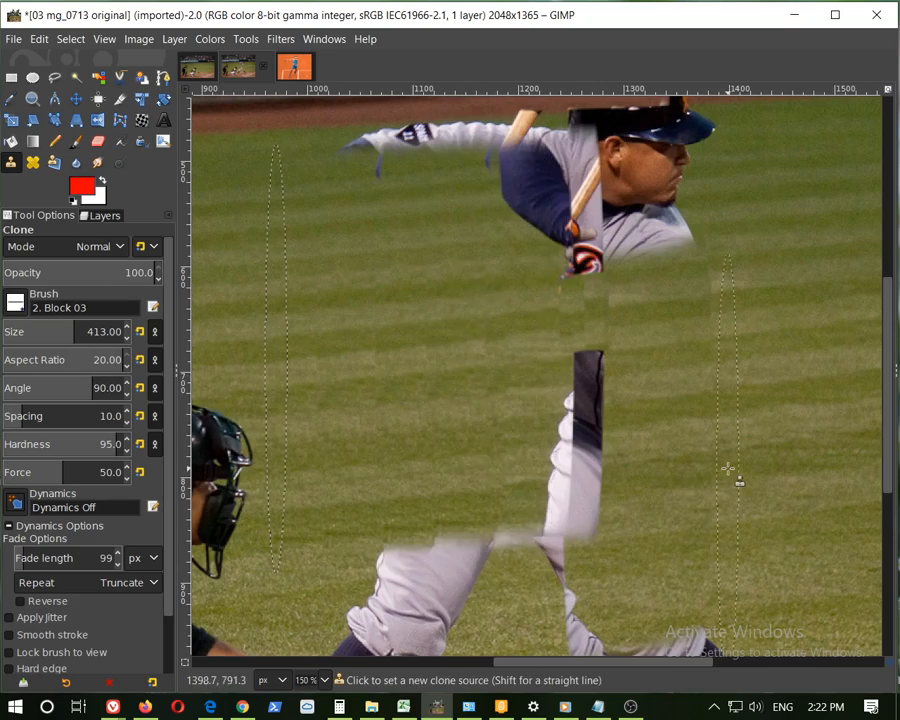
# Start a Showcard Gothic text box near the image's top-left, type "1", and set the text size to 73 px
pyautogui.scroll(-3, 728, 468)
pyautogui.scroll(2, 782, 519)
pyautogui.scroll(2, 693, 452)
pyautogui.scroll(-2, 693, 452)
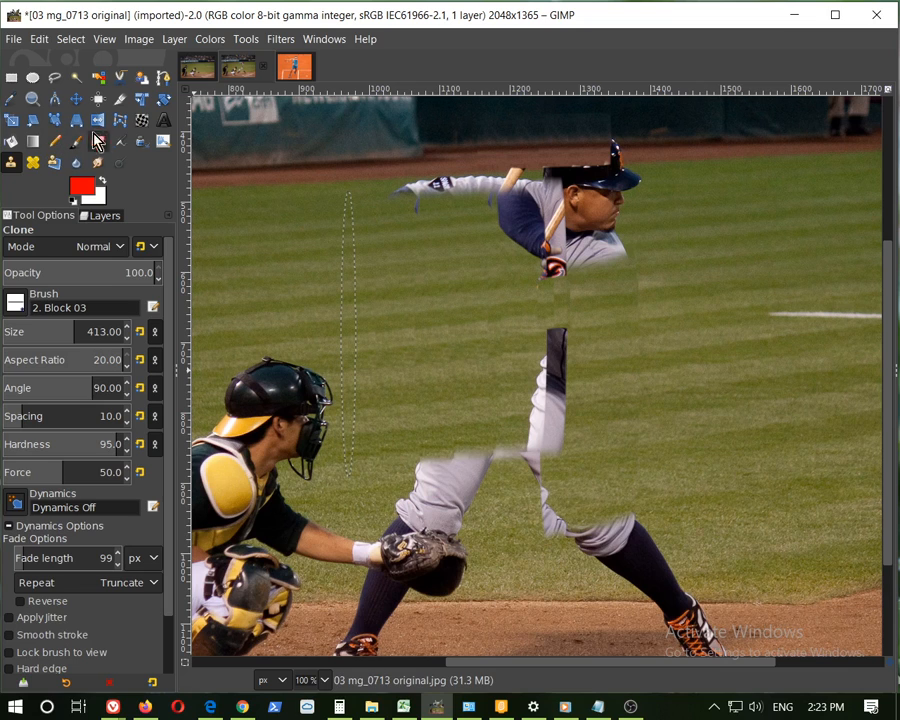
pyautogui.click(160, 120)
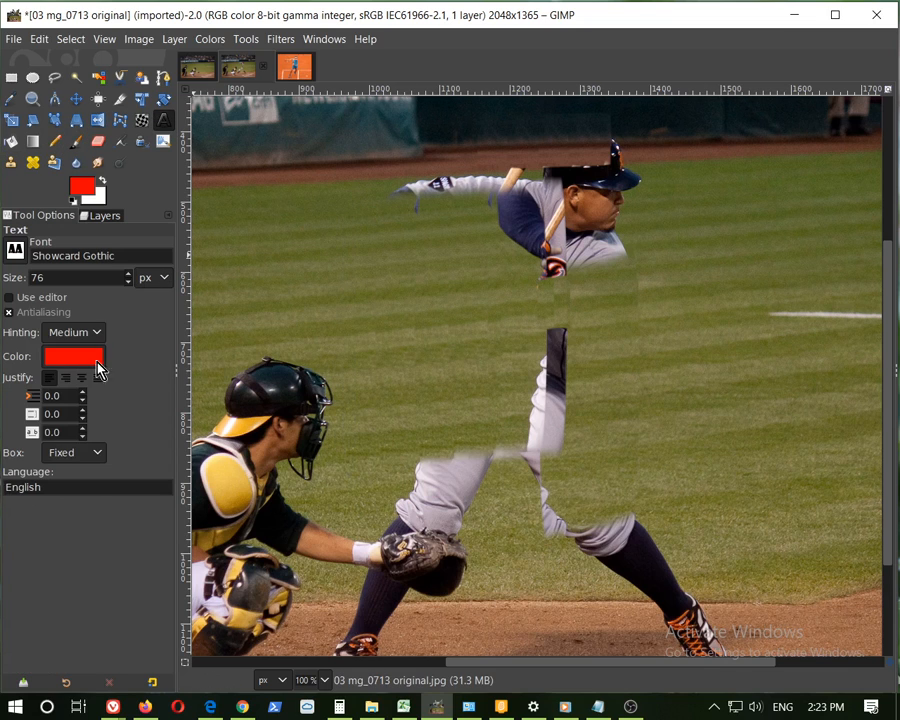
pyautogui.moveTo(131, 274); pyautogui.dragTo(131, 274)
pyautogui.click(307, 160)
pyautogui.write('1')
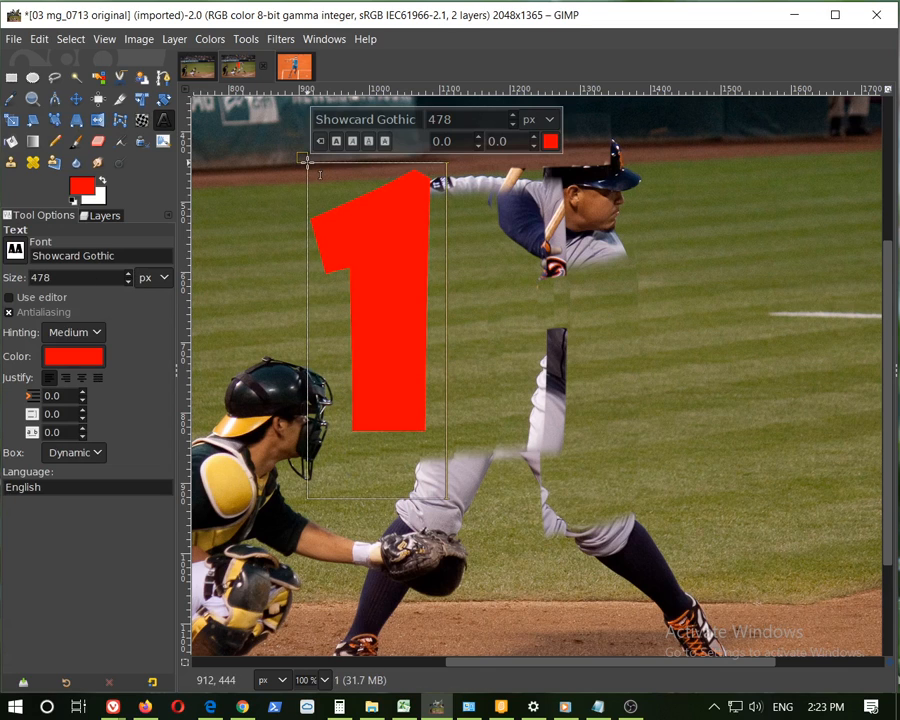
pyautogui.click(127, 283)
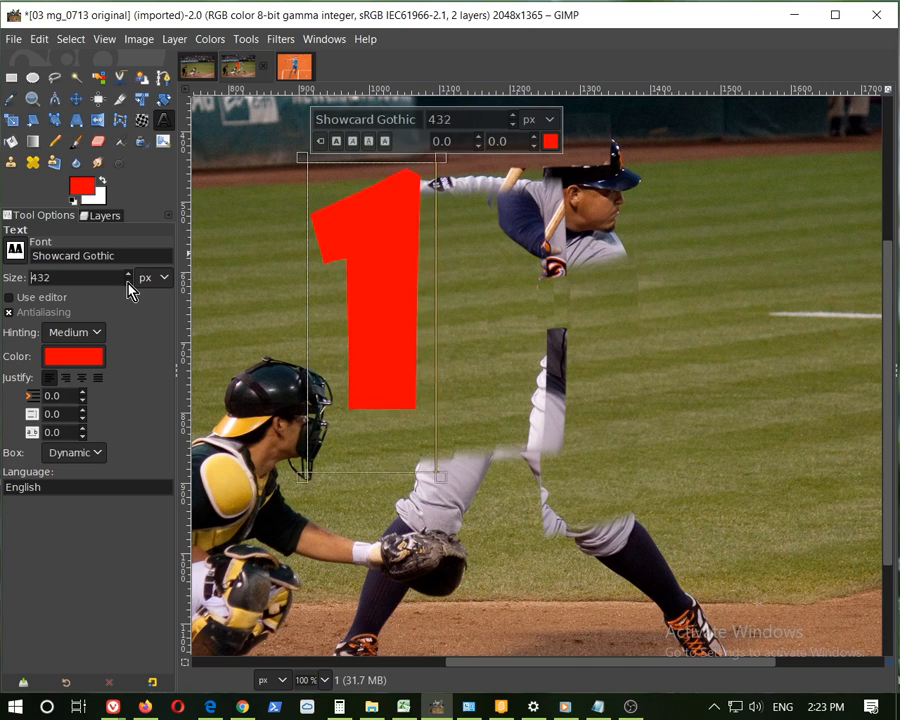
pyautogui.click(128, 283)
pyautogui.moveTo(128, 284); pyautogui.dragTo(128, 284)
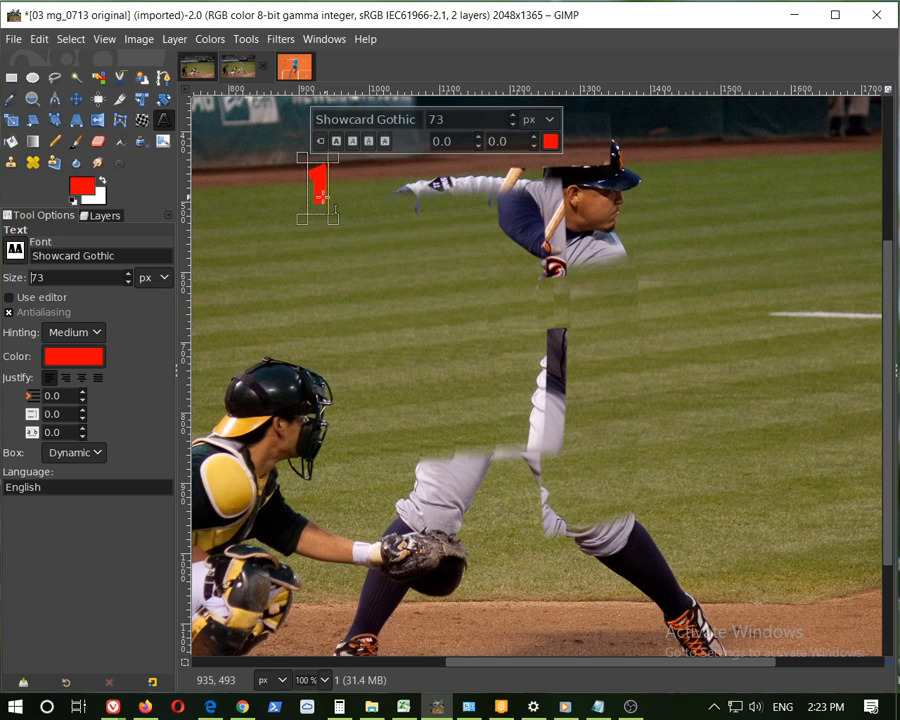
# Complete the first text line as "1. clone then heal" and begin a new line
pyautogui.write('.')
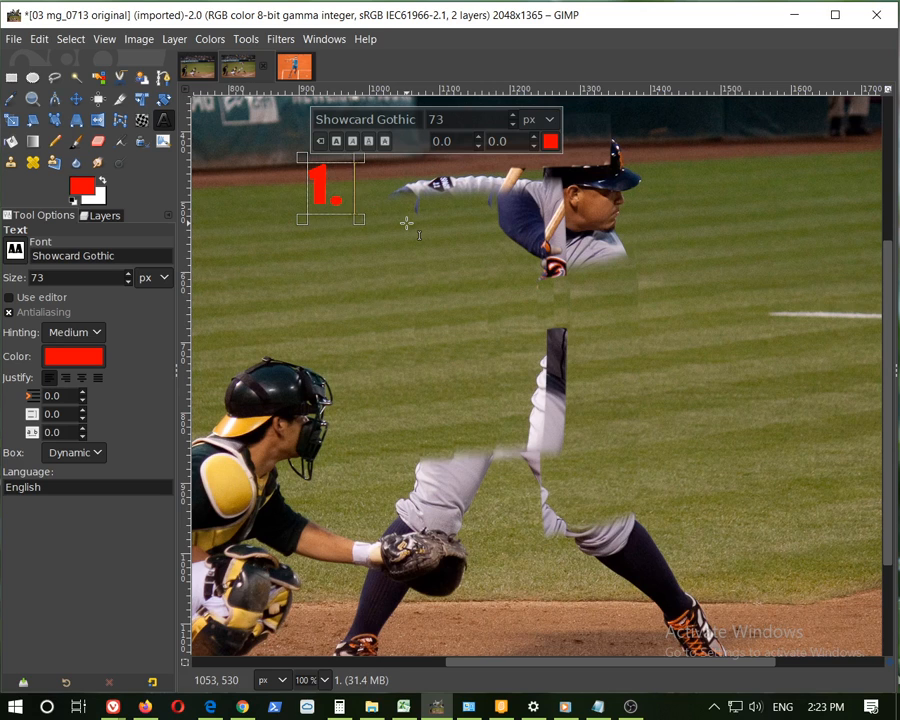
pyautogui.write(' clone')
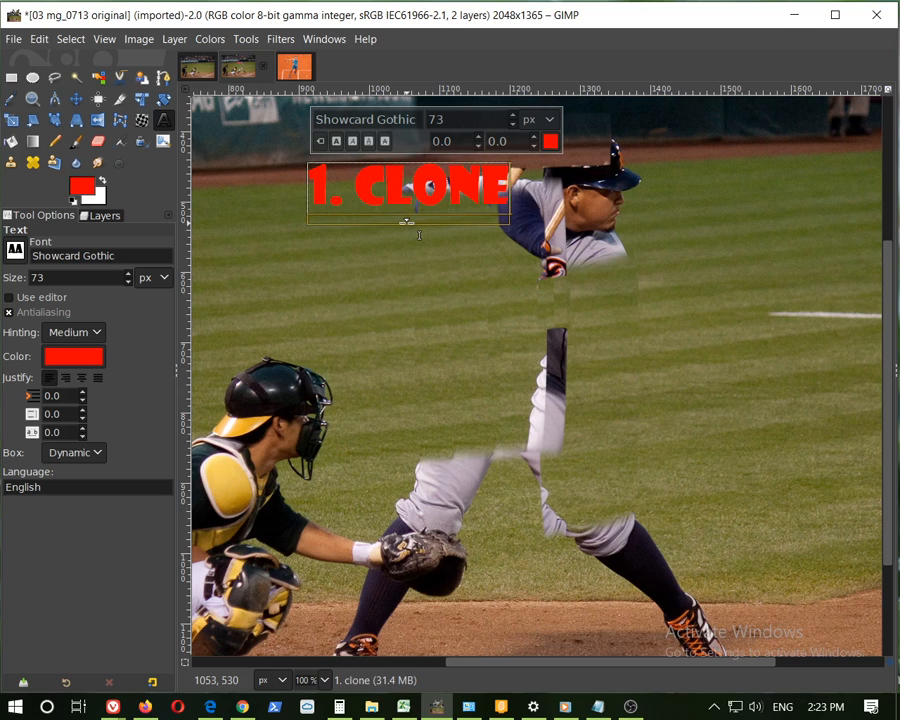
pyautogui.write(' then')
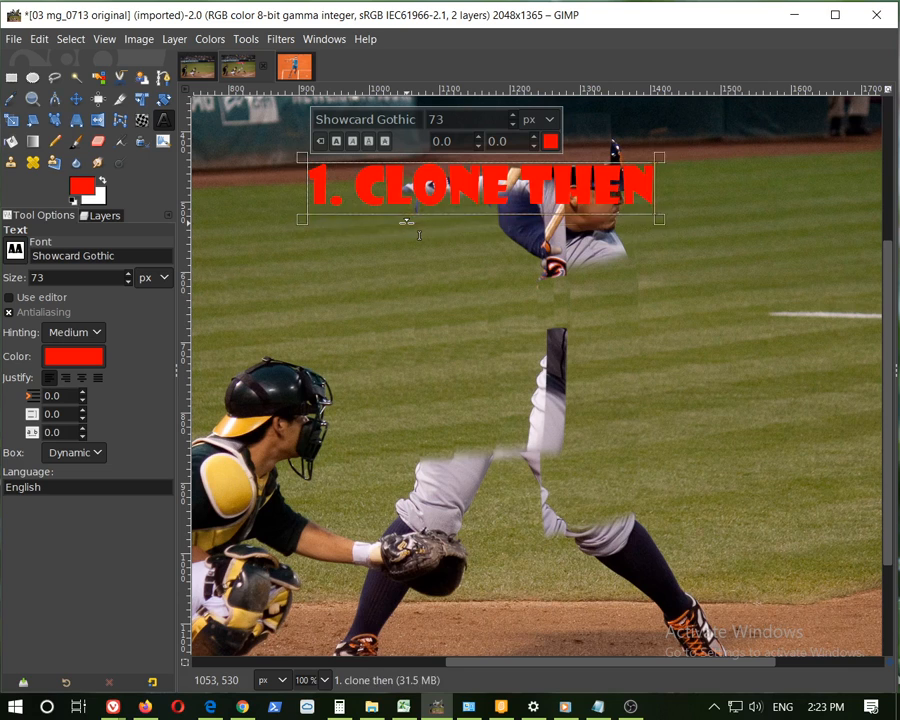
pyautogui.write(' ieal')
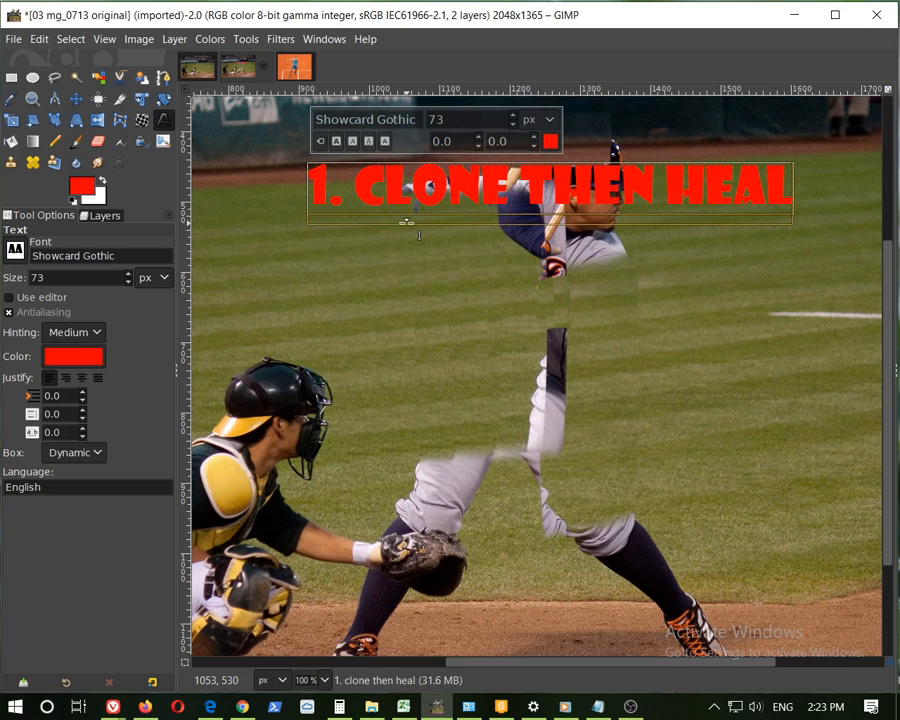
pyautogui.press('Return')
# Add the text lines "2. RESAMPLE OFTEN" and "3. USE SHIFT TOOL", each followed by a new line
pyautogui.write('2.')
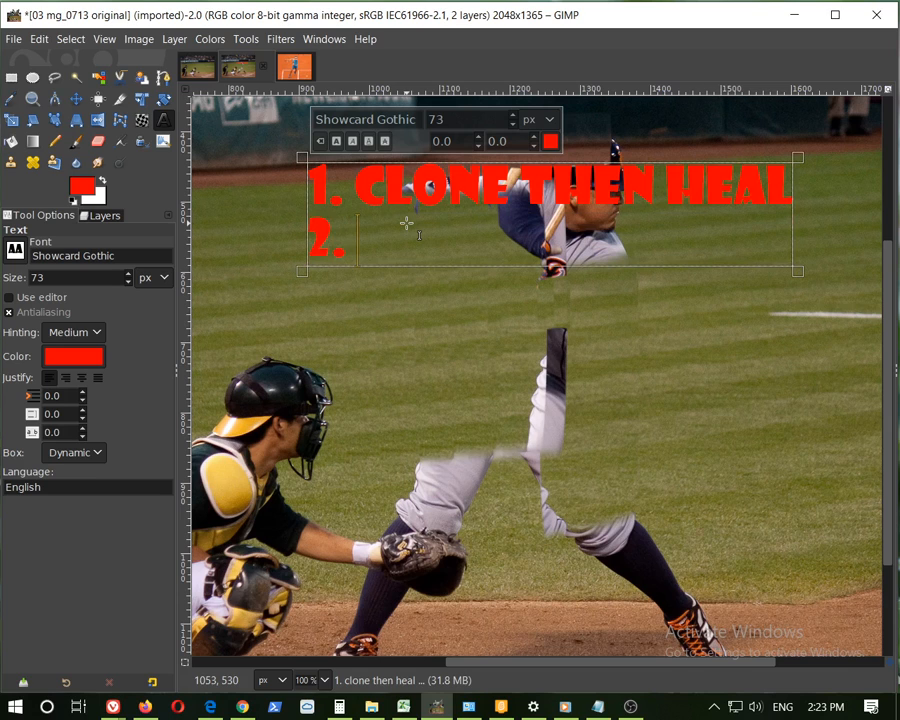
pyautogui.write('RESAMPLE OFTEN')
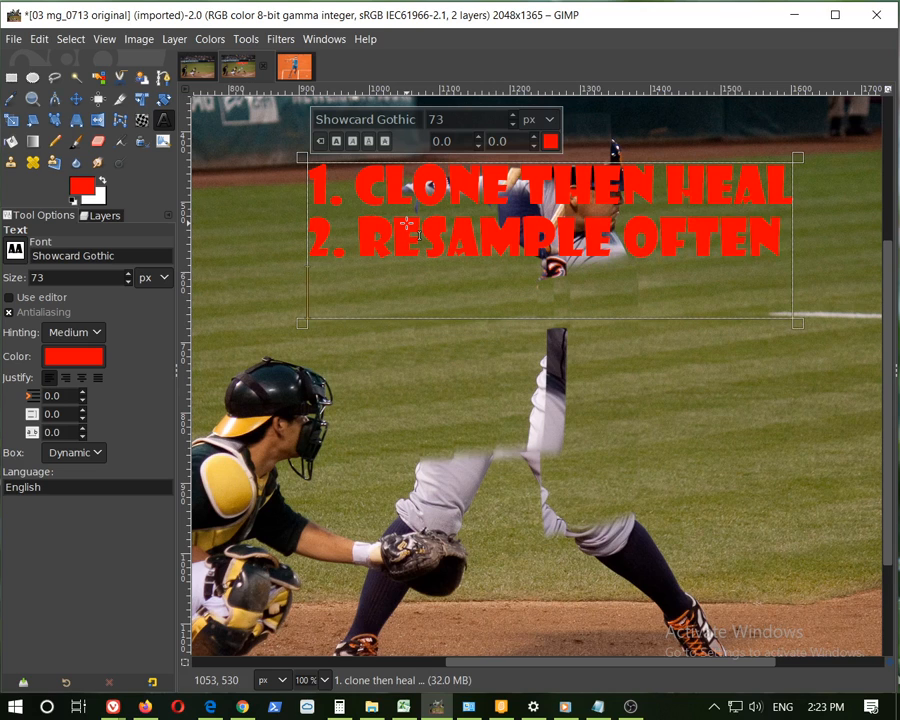
pyautogui.press('Return')
pyautogui.write('3. USE SHI')
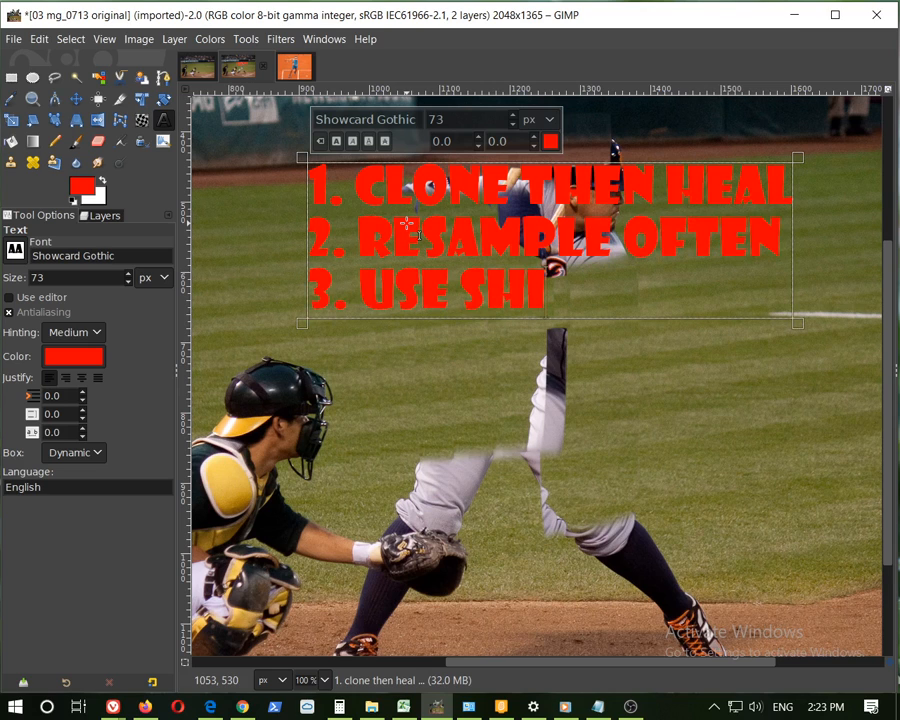
pyautogui.write('FT TOOL')
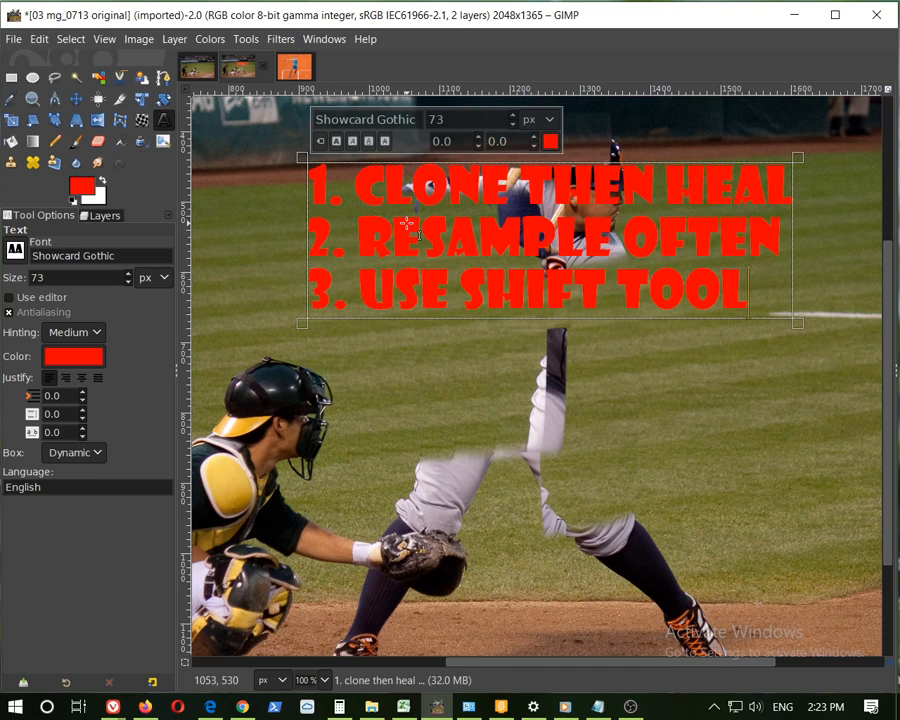
pyautogui.press('Return')
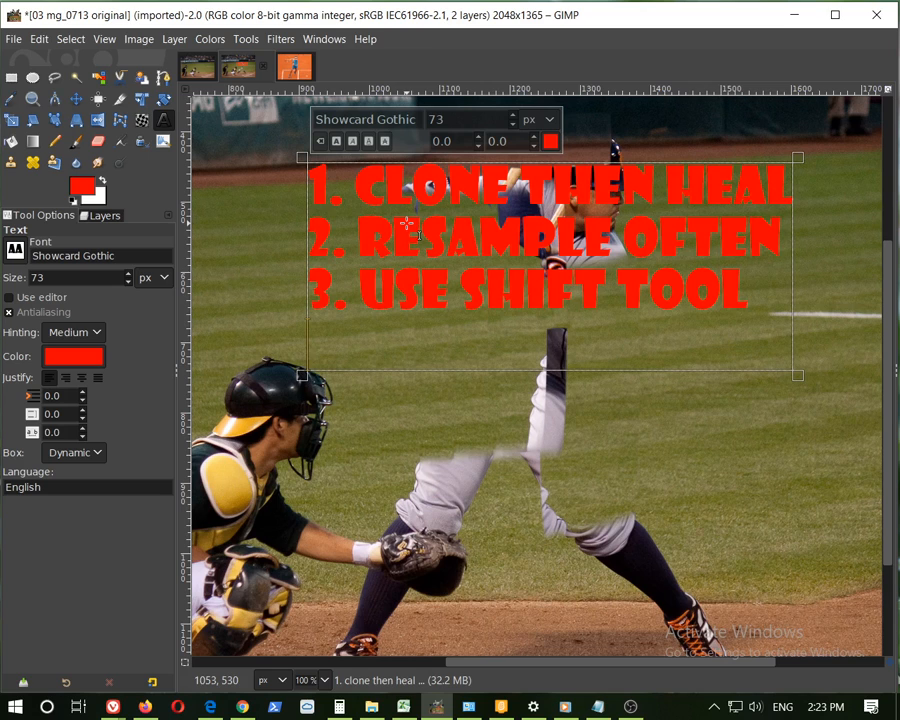
# Add the lines "4. CLONE FROM BOTH", "SIDES" and "5. PATIENCE" to the text box, correcting a mistyped word
pyautogui.write('4. ')
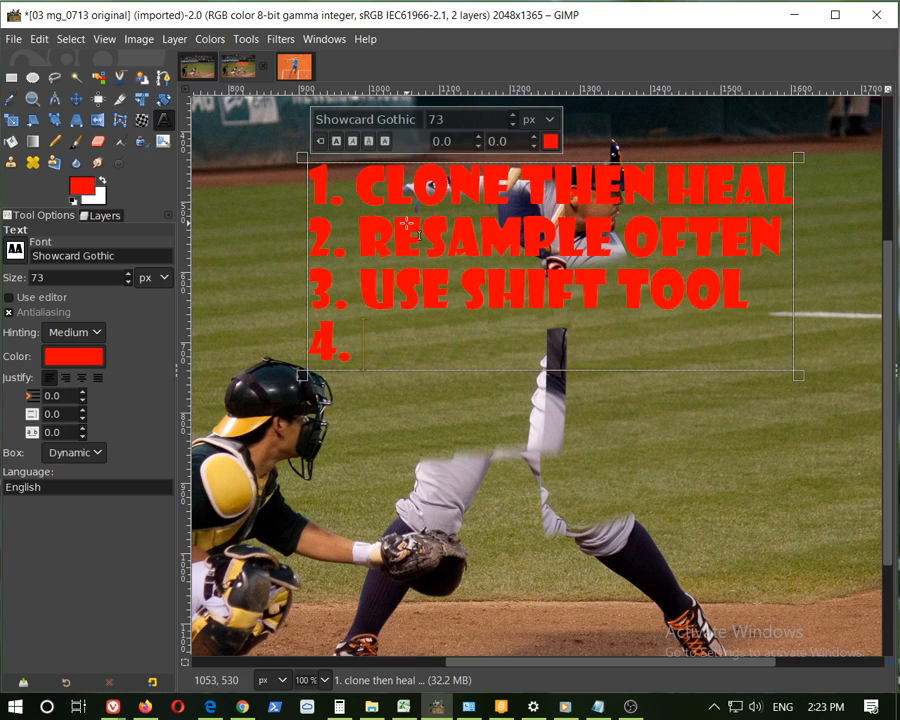
pyautogui.write('COM')
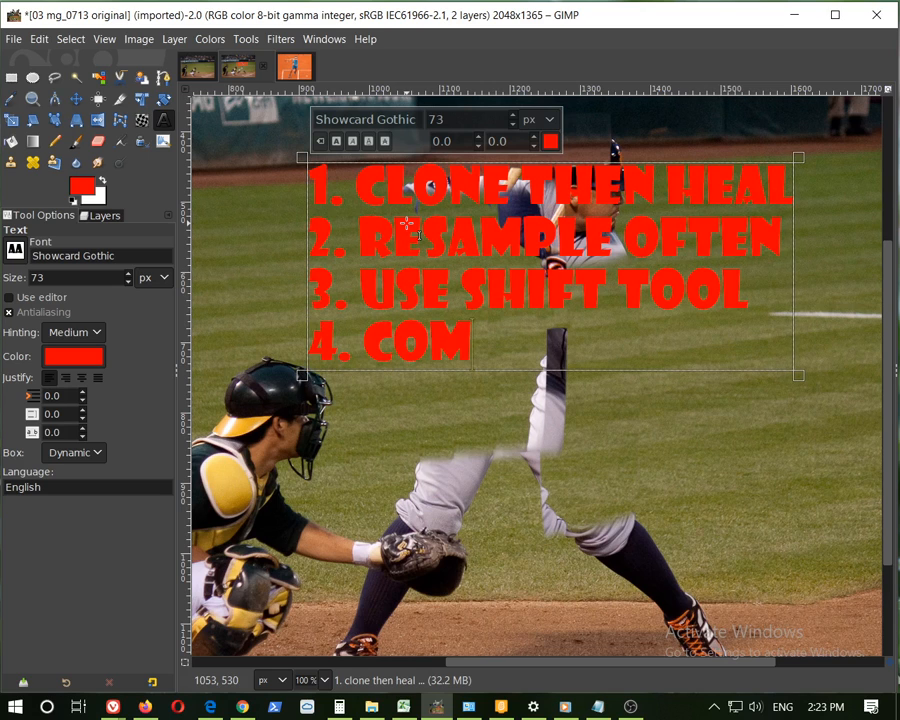
pyautogui.press('BackSpace')
pyautogui.press('BackSpace')
pyautogui.press('BackSpace')
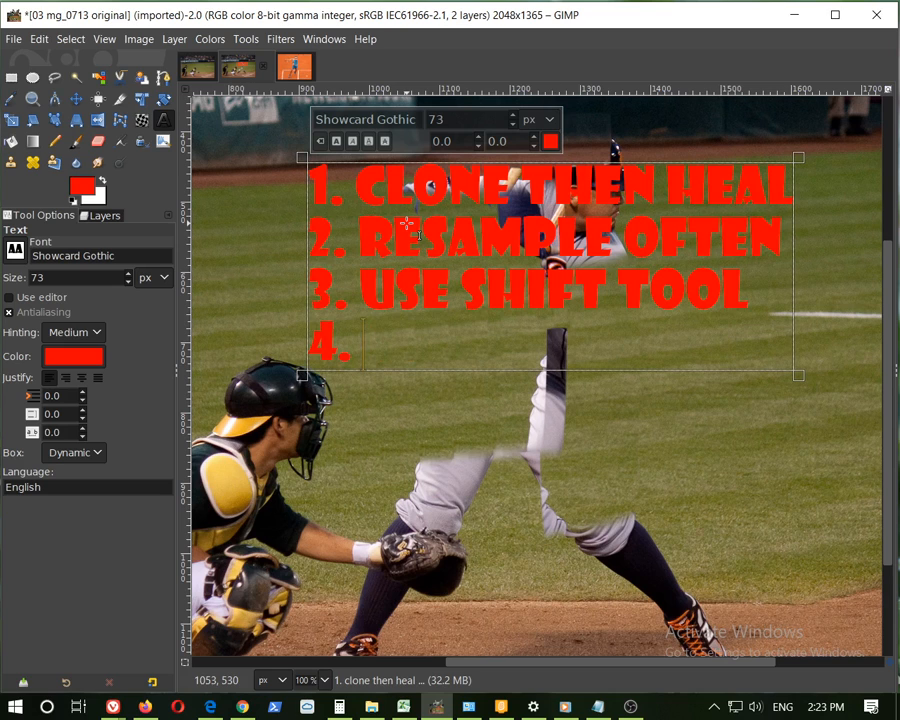
pyautogui.write('CLONE FROM BOTH')
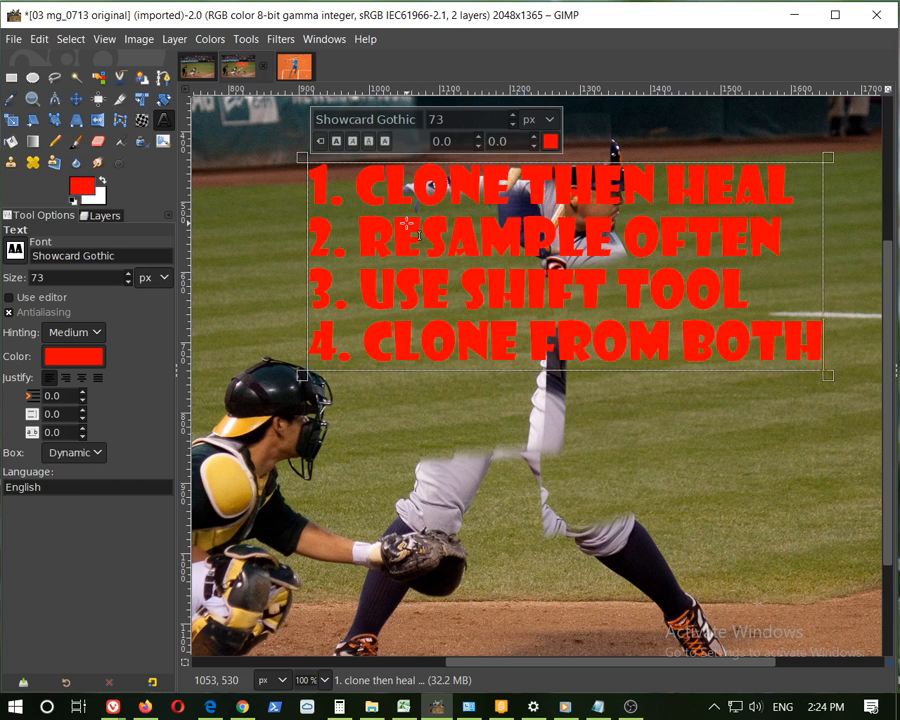
pyautogui.press('Return')
pyautogui.write('SIDES')
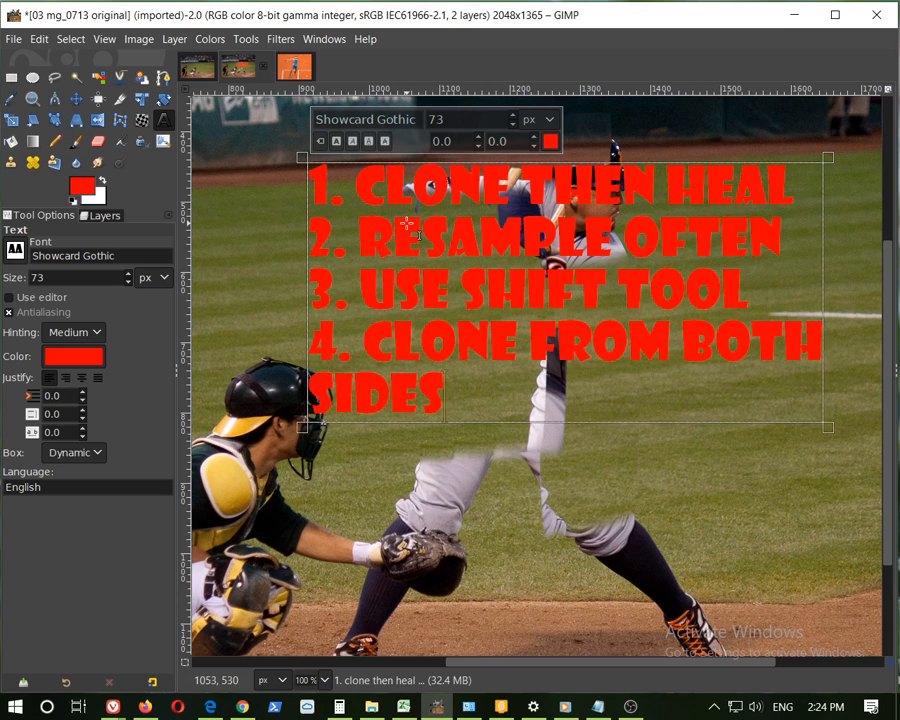
pyautogui.press('Return')
pyautogui.write('5. ')
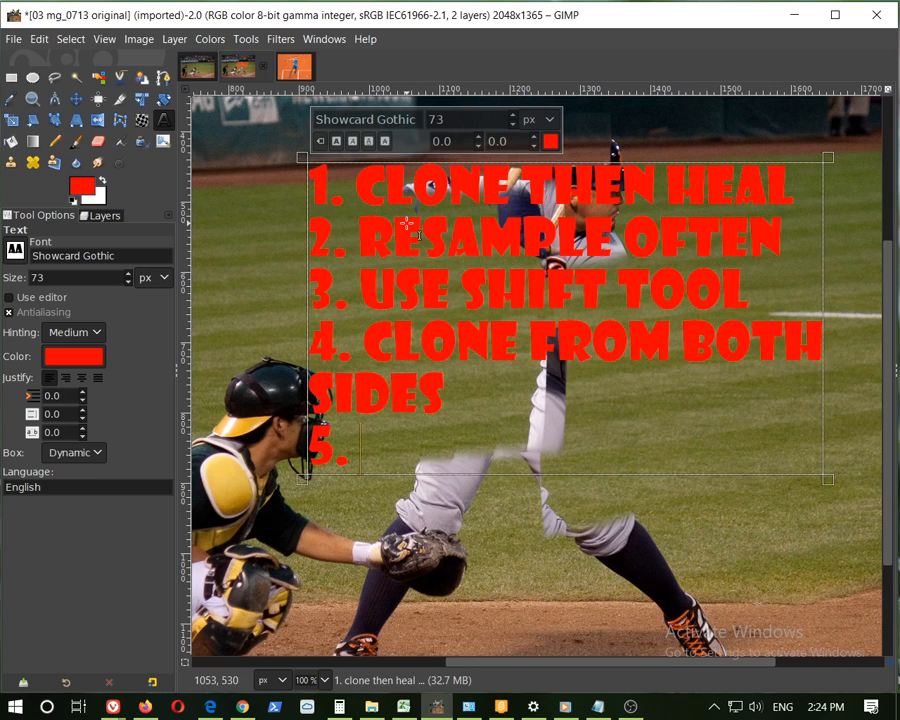
pyautogui.write('PATIENCE')
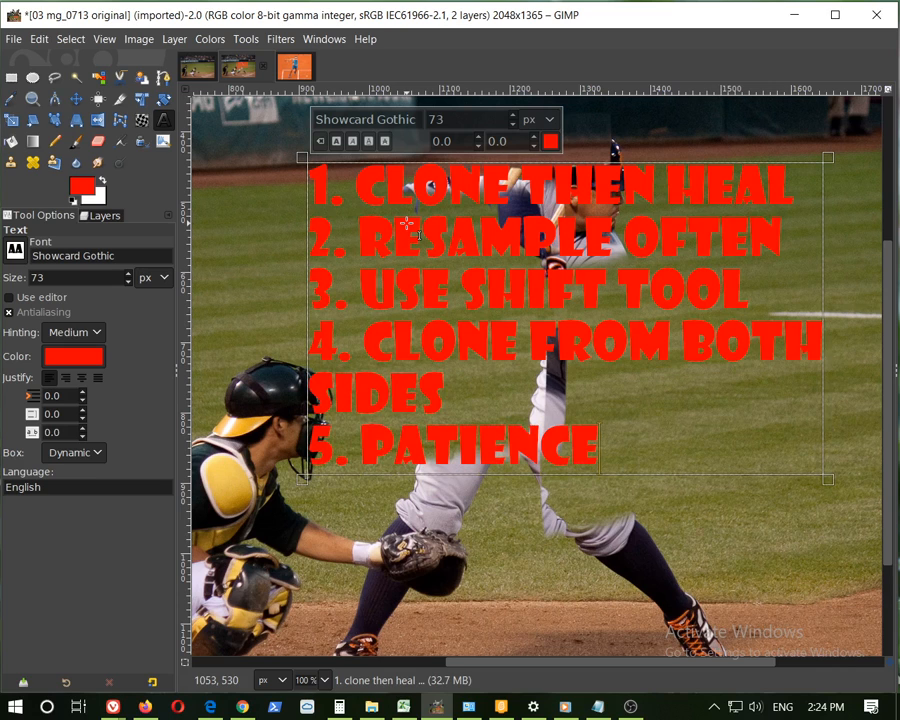